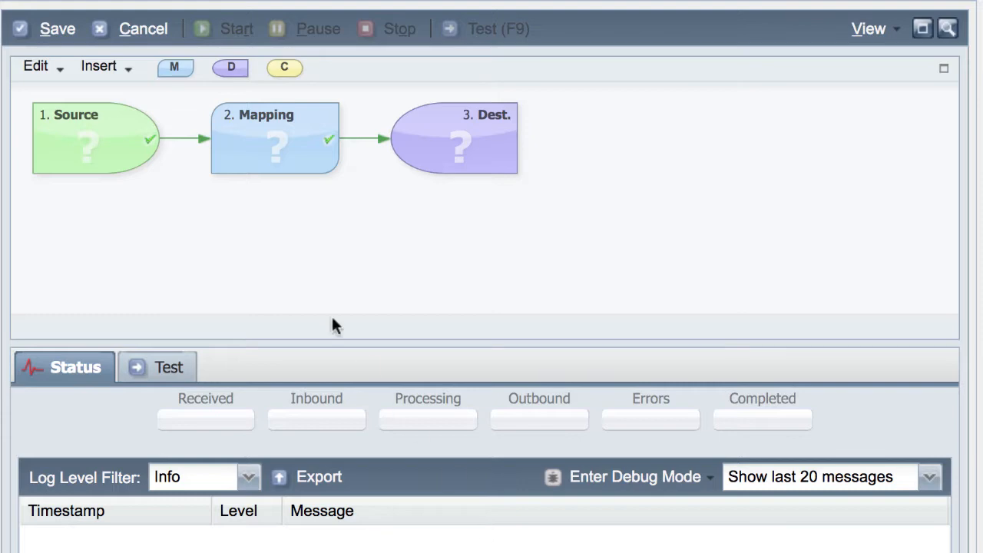
# - Add a second Mapping node and a second destination node in a lower row, and shift the original Mapping and destination one column along
pyautogui.moveTo(175, 68); pyautogui.dragTo(288, 248)
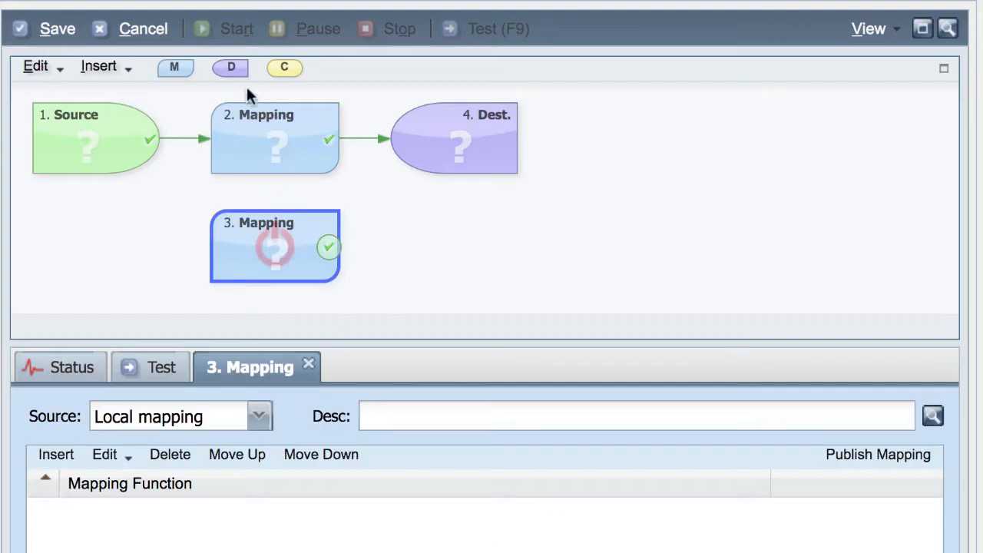
pyautogui.moveTo(231, 67); pyautogui.dragTo(457, 245)
pyautogui.moveTo(233, 92); pyautogui.dragTo(458, 189)
pyautogui.moveTo(423, 160); pyautogui.dragTo(564, 163)
# - Delete the connection between the Source and Mapping nodes and place a Condition node in the gap
pyautogui.click(365, 146)
pyautogui.press('Delete')
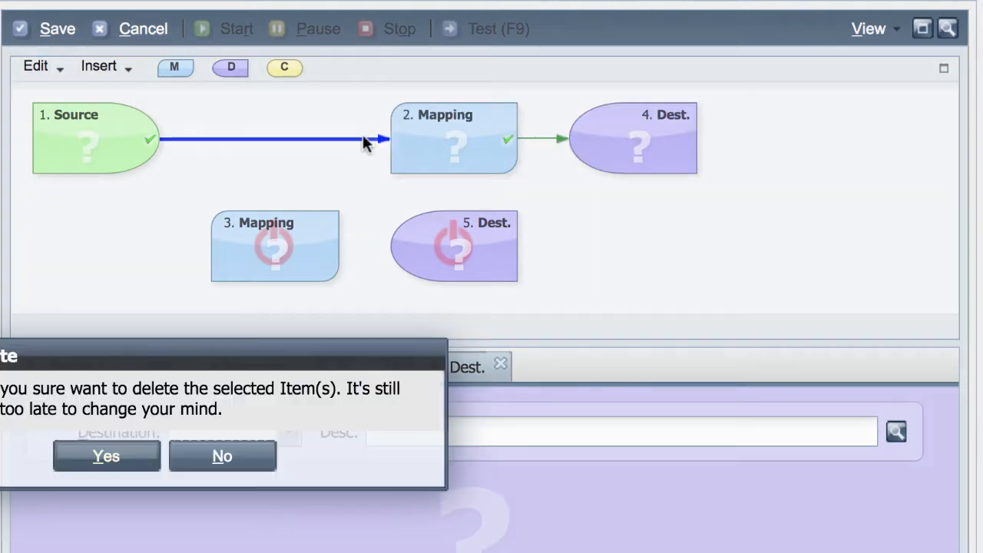
pyautogui.press('Return')
pyautogui.moveTo(286, 68); pyautogui.dragTo(288, 144)
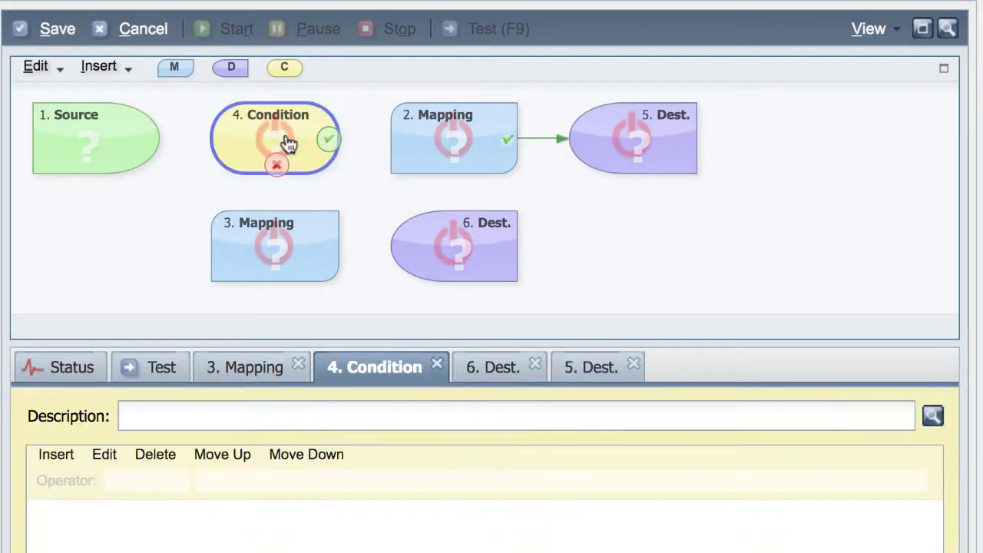
# - Connect the Source node to the Condition node and the Condition's success output to the upper Mapping node
pyautogui.click(149, 166)
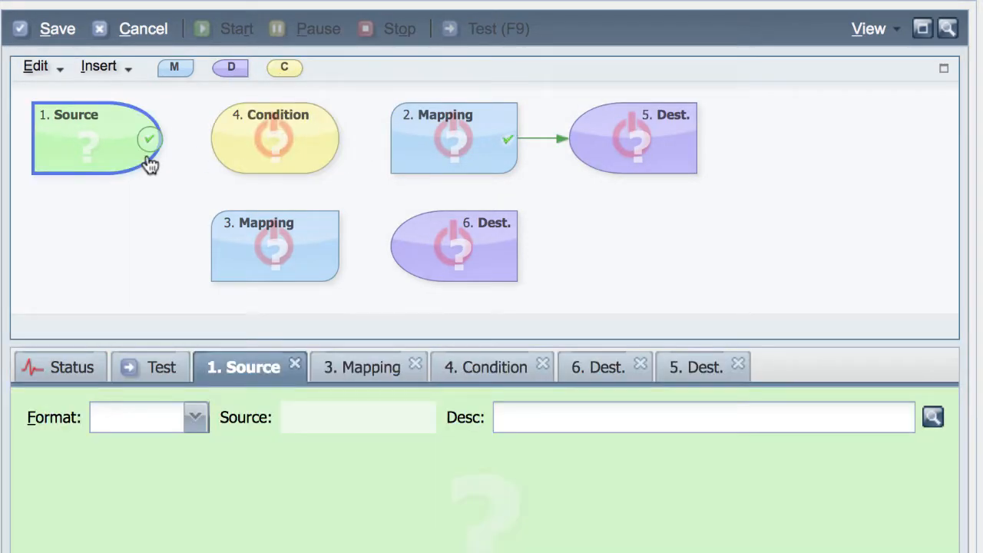
pyautogui.moveTo(152, 146); pyautogui.dragTo(219, 150)
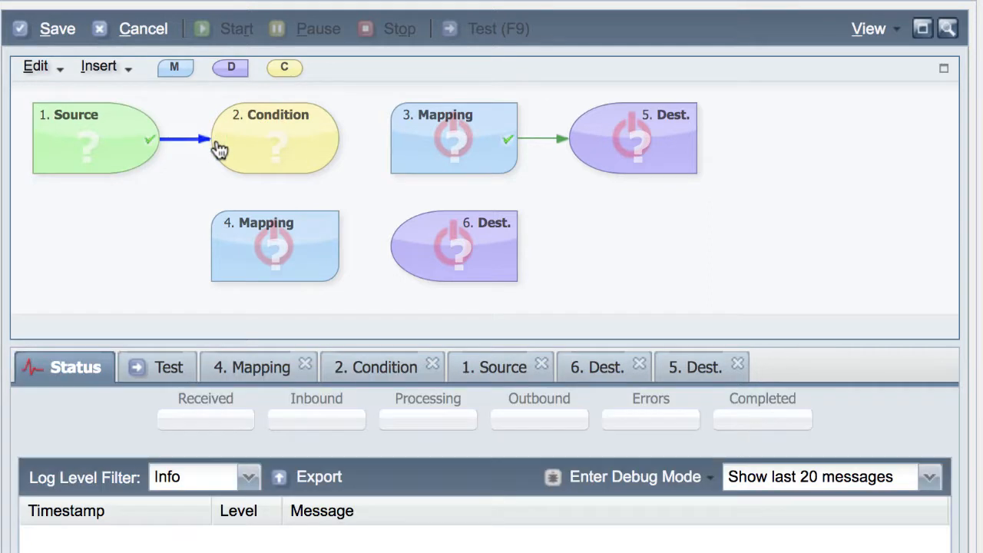
pyautogui.click(219, 149)
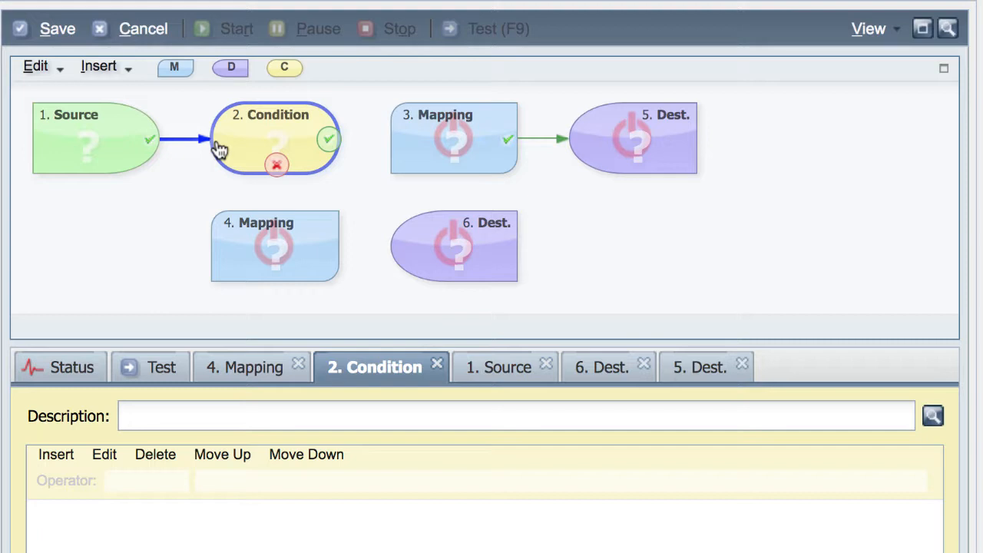
pyautogui.moveTo(329, 148); pyautogui.dragTo(388, 146)
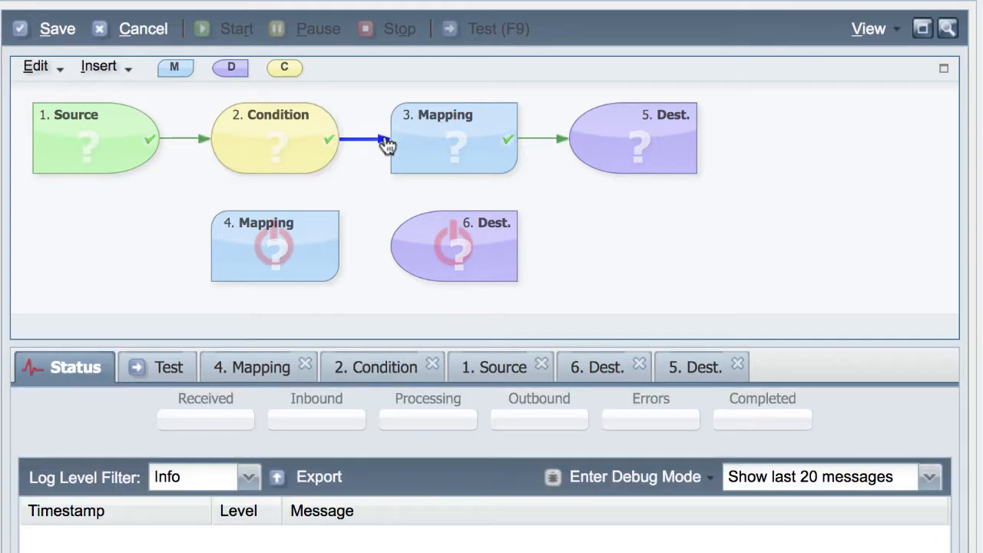
# - Route the Condition node's failure output to the lower row of nodes
pyautogui.click(330, 160)
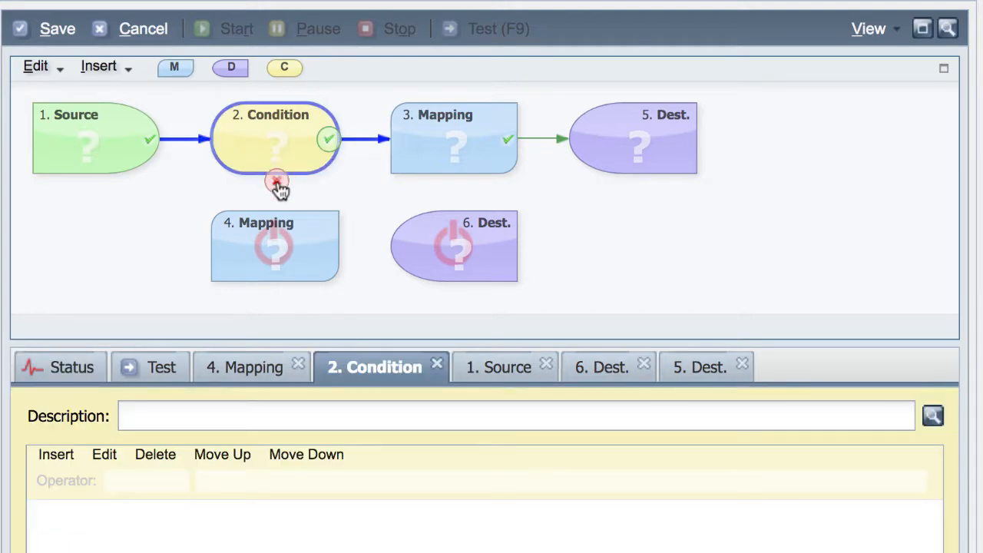
pyautogui.moveTo(279, 190); pyautogui.dragTo(404, 253)
pyautogui.click(329, 247)
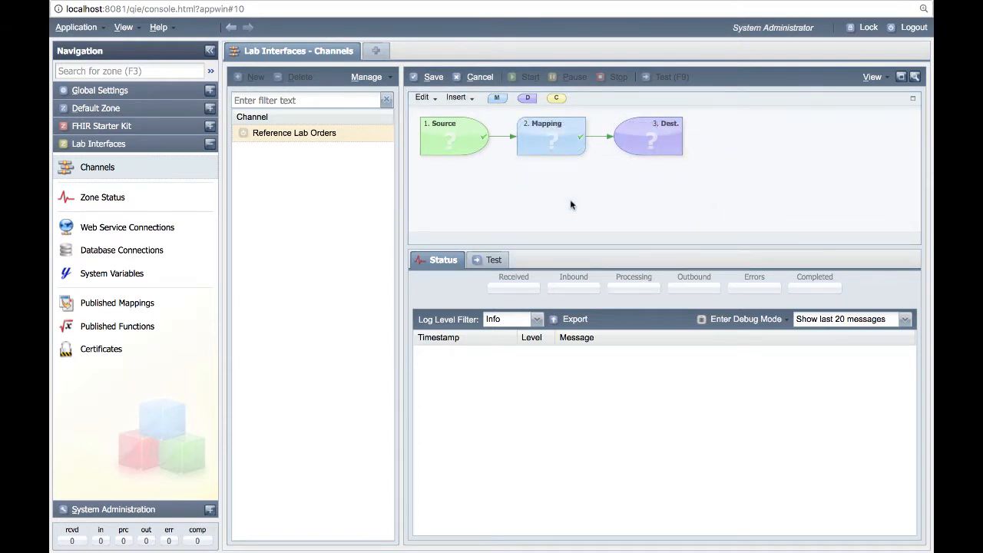
# - Configure the Source node with the HL7 format, a File source and the path C:\HL7\in\*.hl7
pyautogui.click(472, 147)
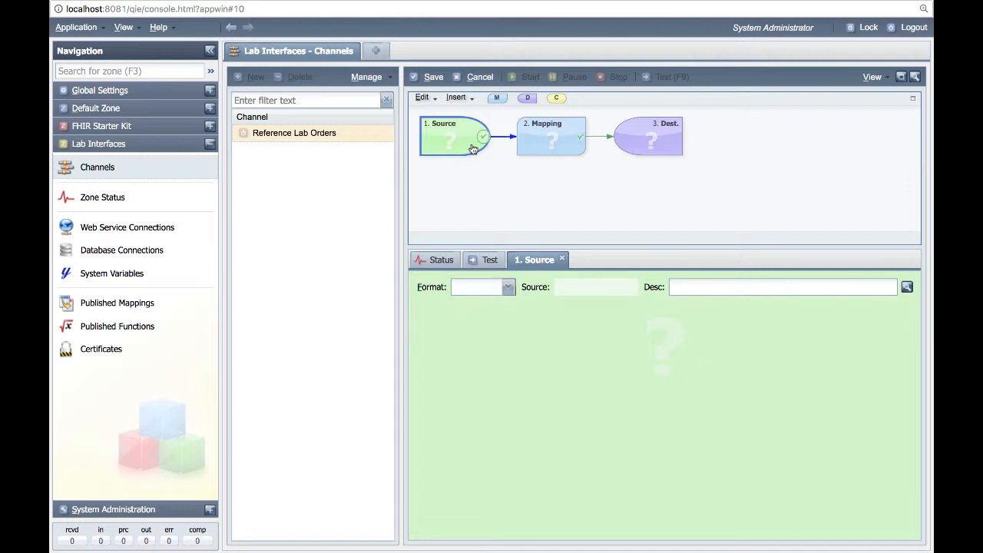
pyautogui.click(509, 289)
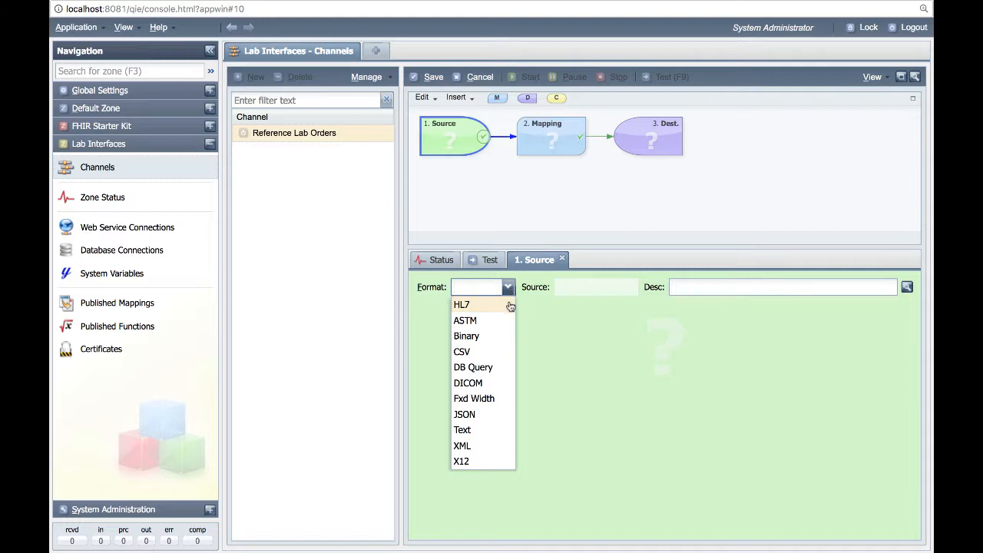
pyautogui.click(509, 304)
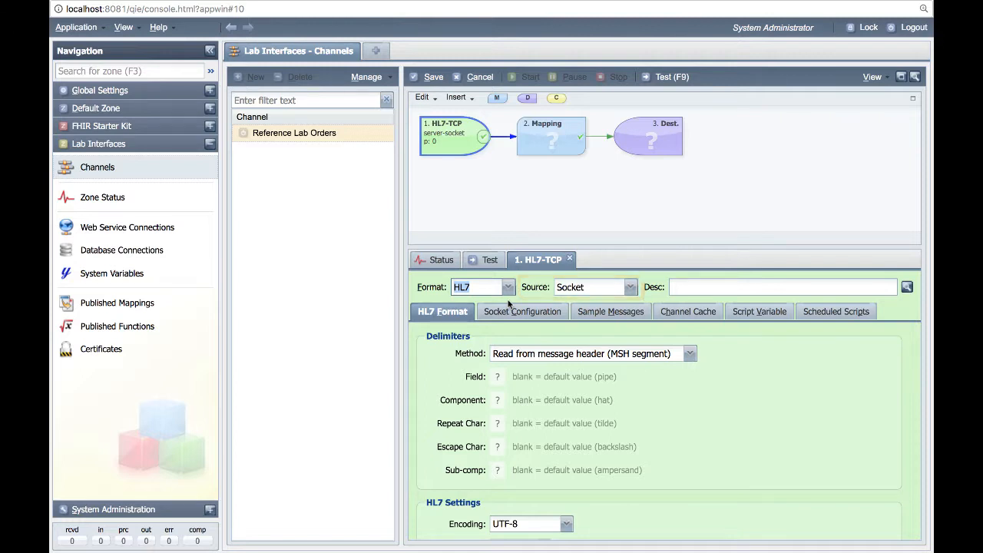
pyautogui.click(631, 288)
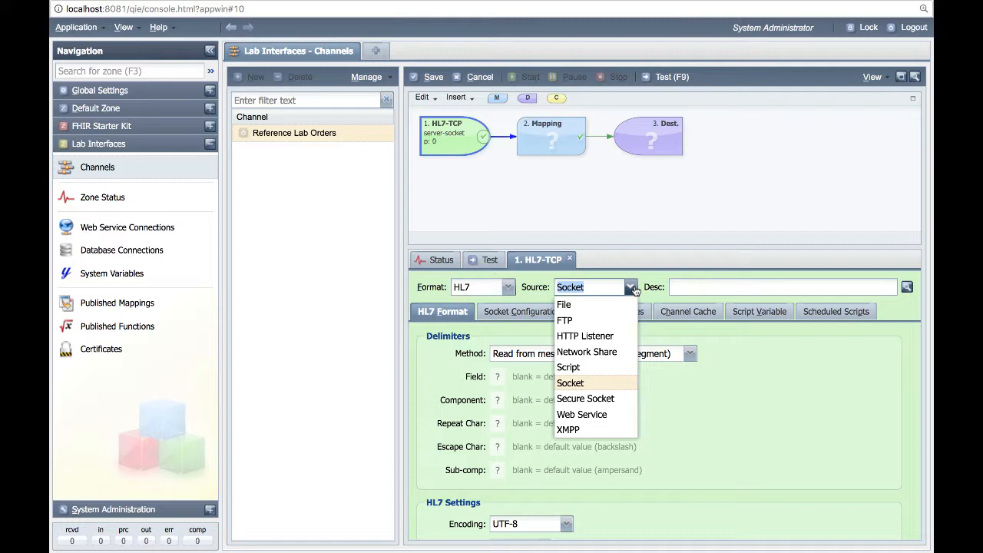
pyautogui.click(620, 299)
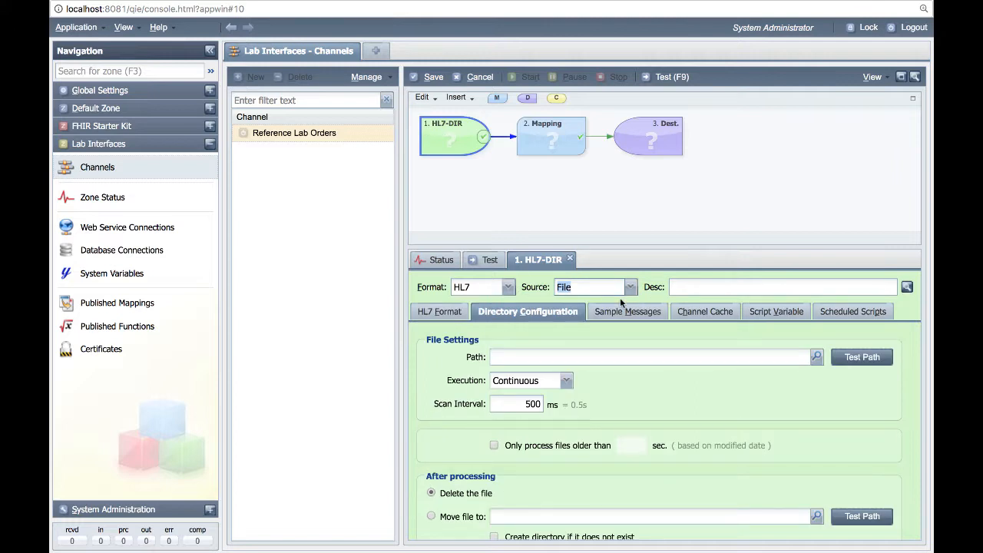
pyautogui.click(538, 357)
pyautogui.write('C:\\HL7\\in\\*.hl7')
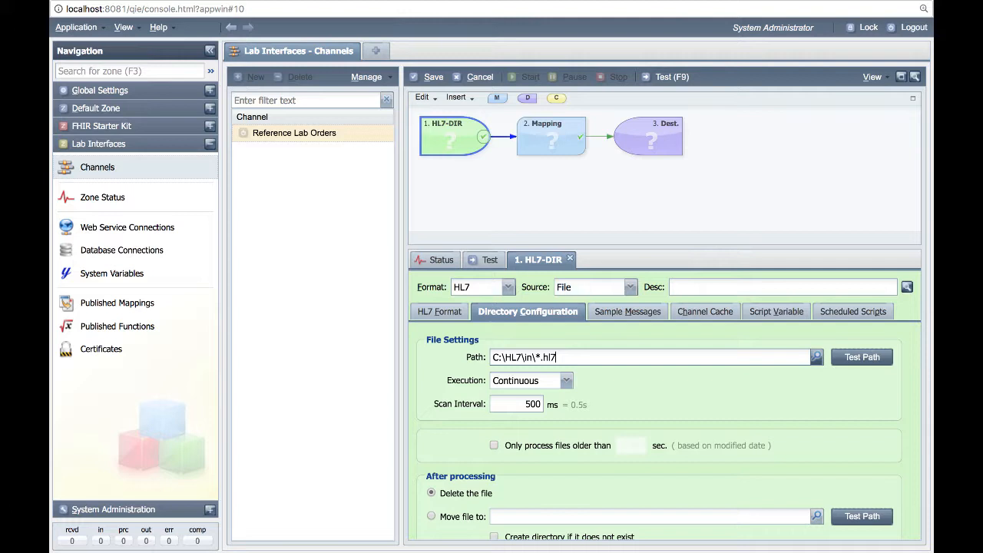
# - Insert a sample message for the source in HL7 format with the description "Sample Lab Order"
pyautogui.click(655, 309)
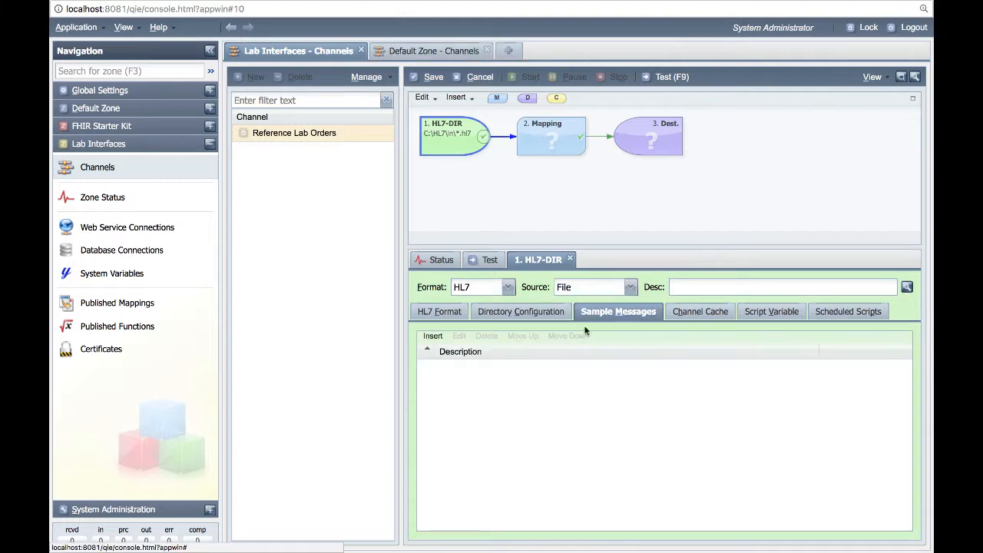
pyautogui.click(433, 337)
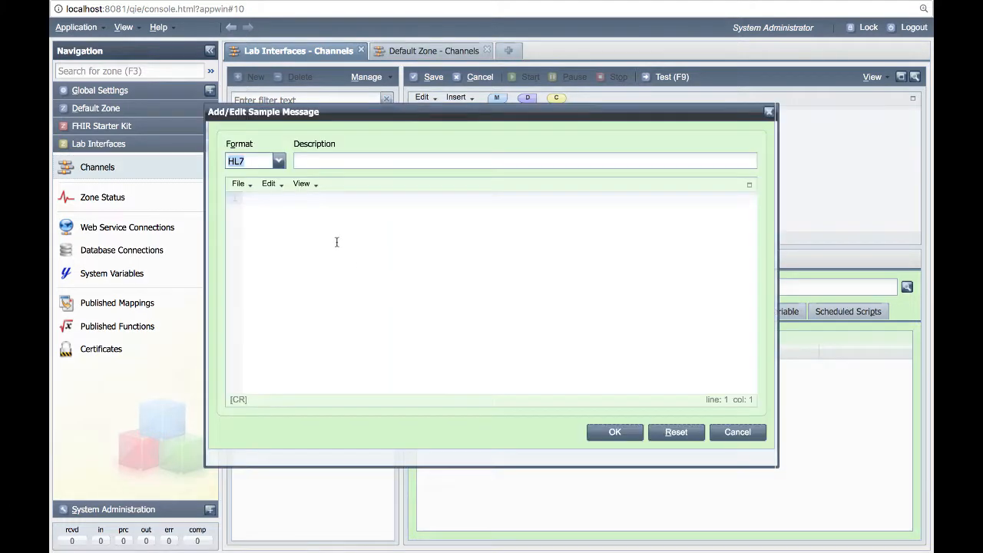
pyautogui.click(281, 163)
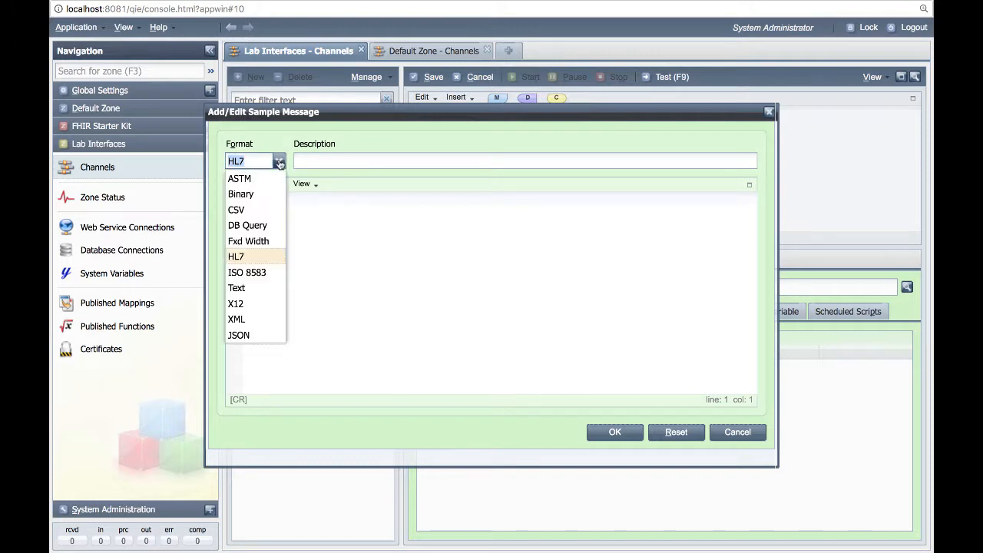
pyautogui.click(265, 255)
pyautogui.press('Tab')
pyautogui.write('Sample Lab Order')
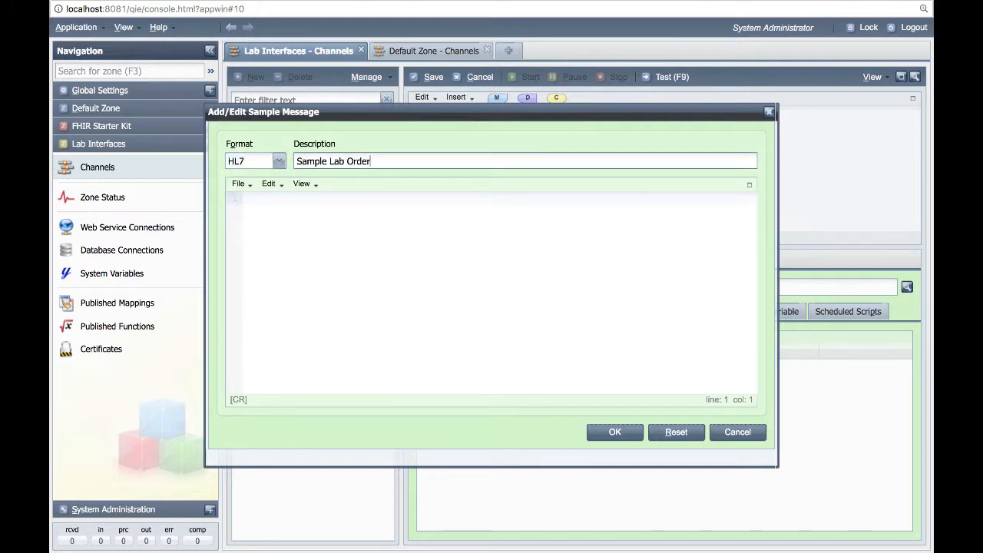
pyautogui.click(541, 325)
pyautogui.hotkey('ctrl', 'v')
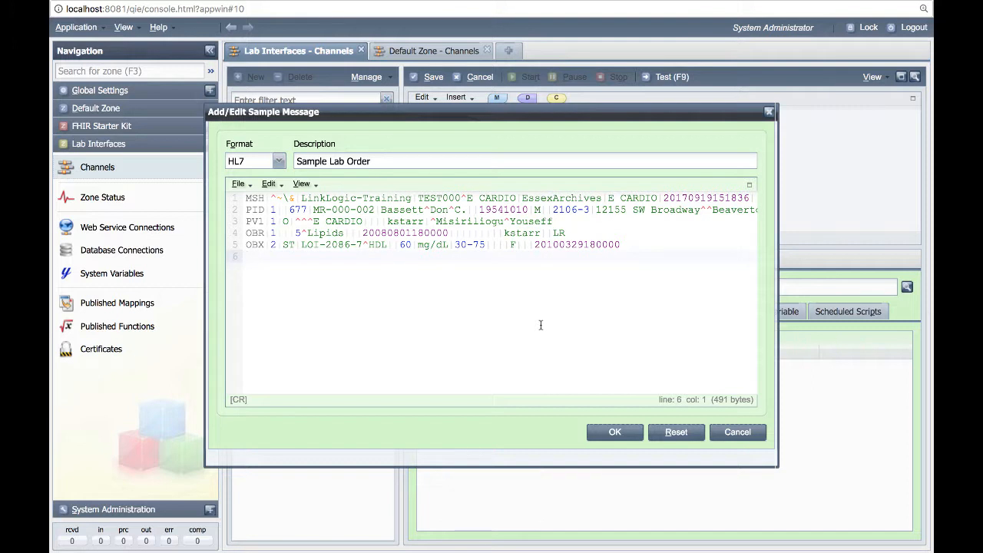
pyautogui.hotkey('ctrl', 'z')
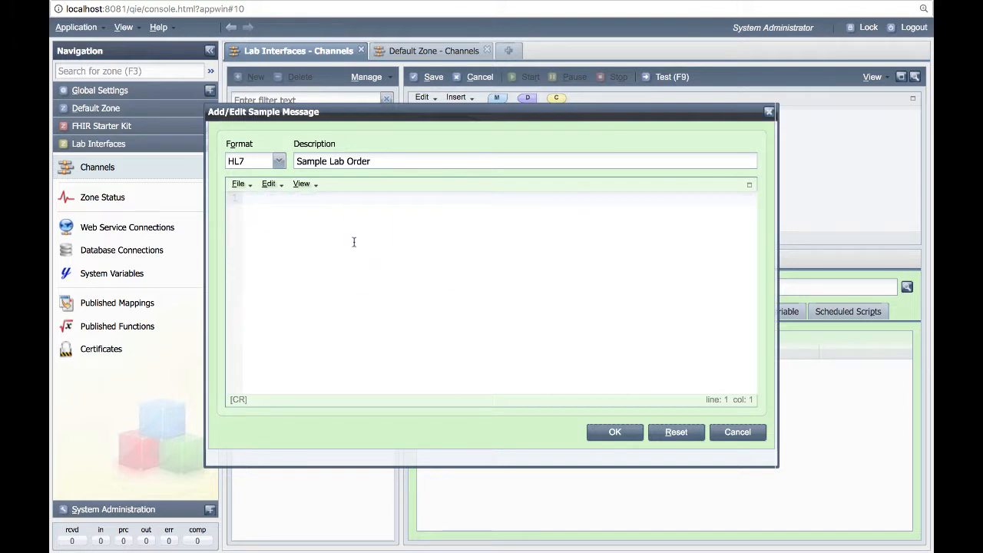
# - Import the Sample Lab Order file from the HL7 folder as the sample message's content
pyautogui.click(247, 185)
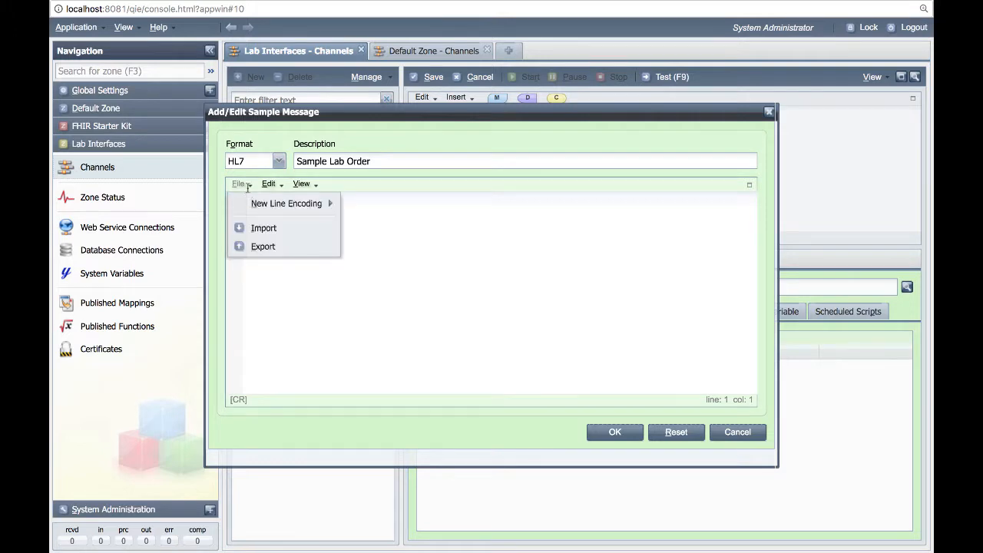
pyautogui.click(256, 227)
pyautogui.click(604, 228)
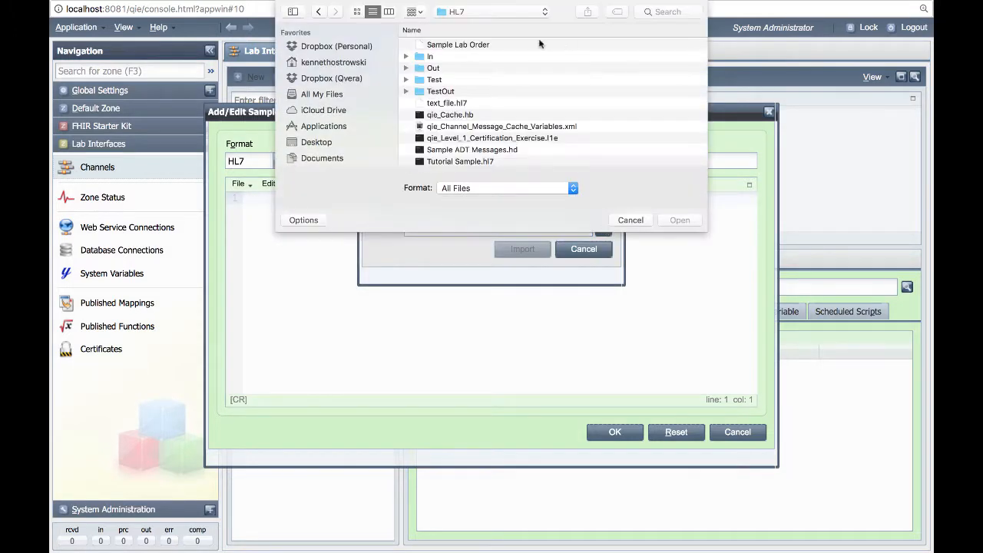
pyautogui.click(523, 249)
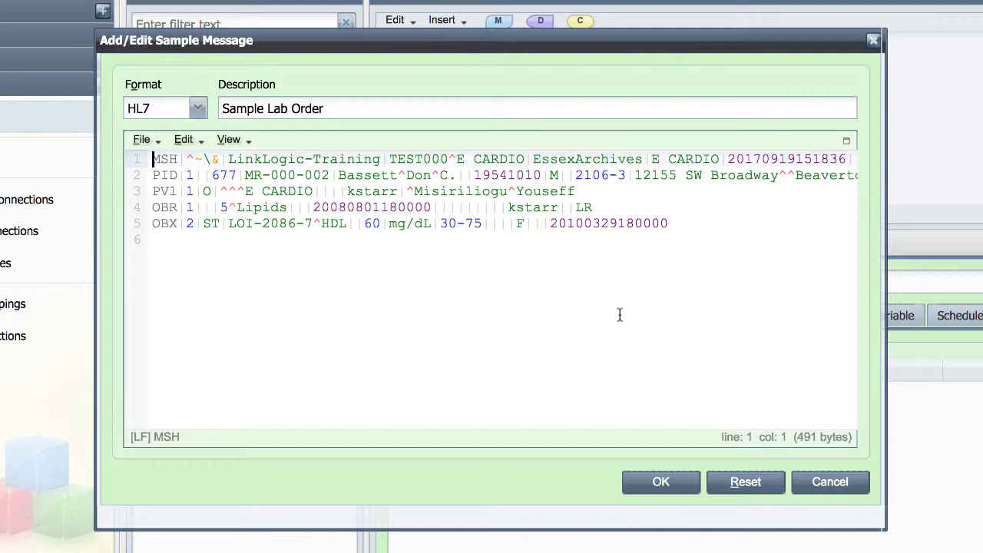
# - Find the PID-5 field in the imported sample message and accept the sample message
pyautogui.click(527, 175)
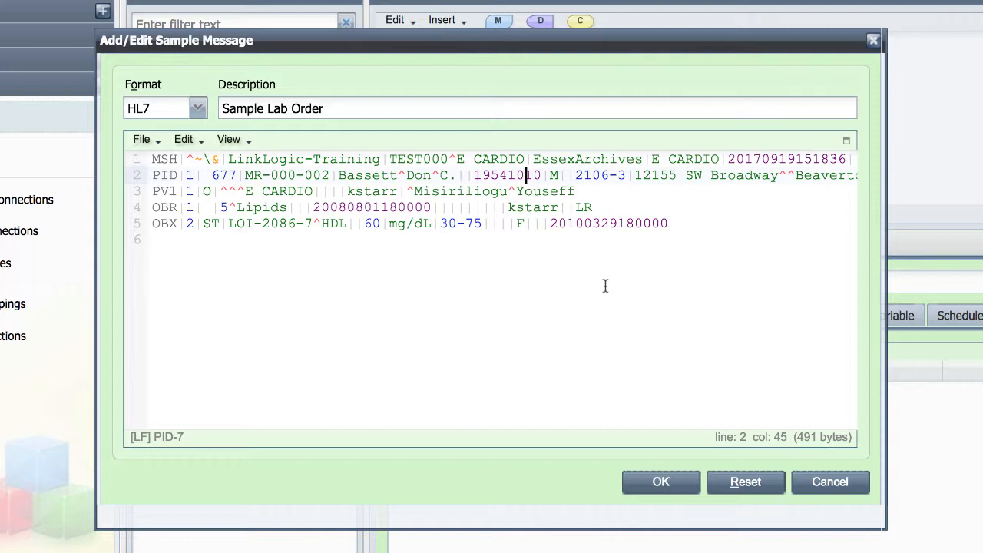
pyautogui.hotkey('ctrl', 'f')
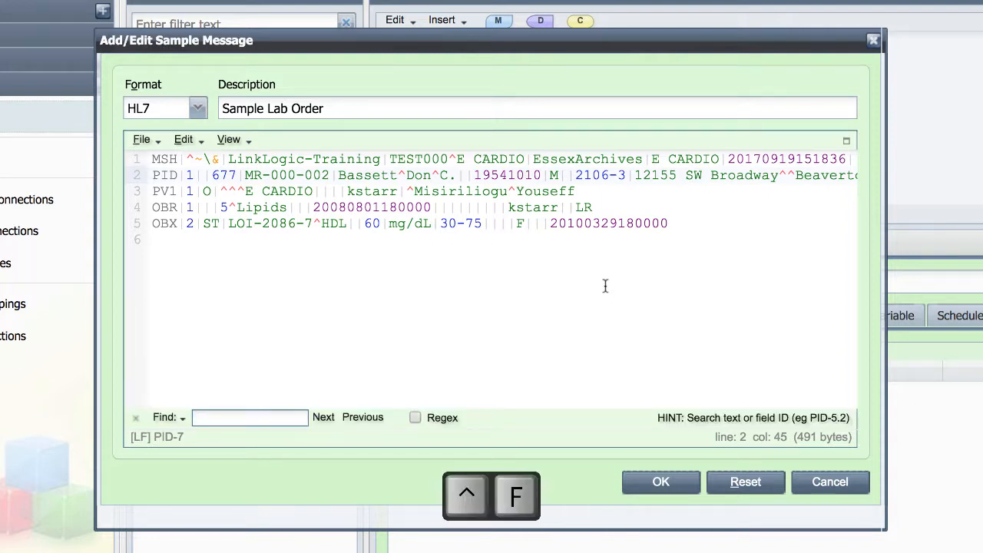
pyautogui.write('PID-5')
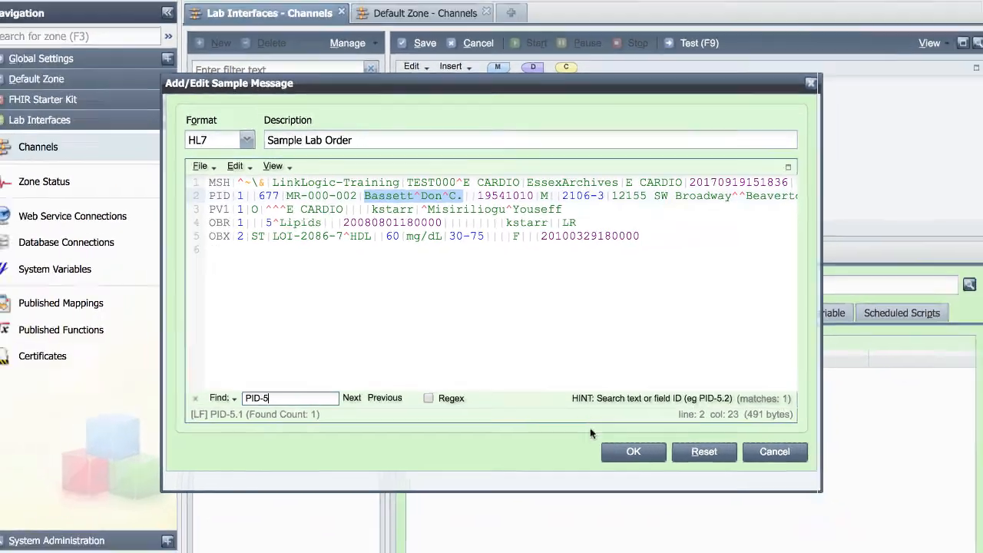
pyautogui.click(642, 484)
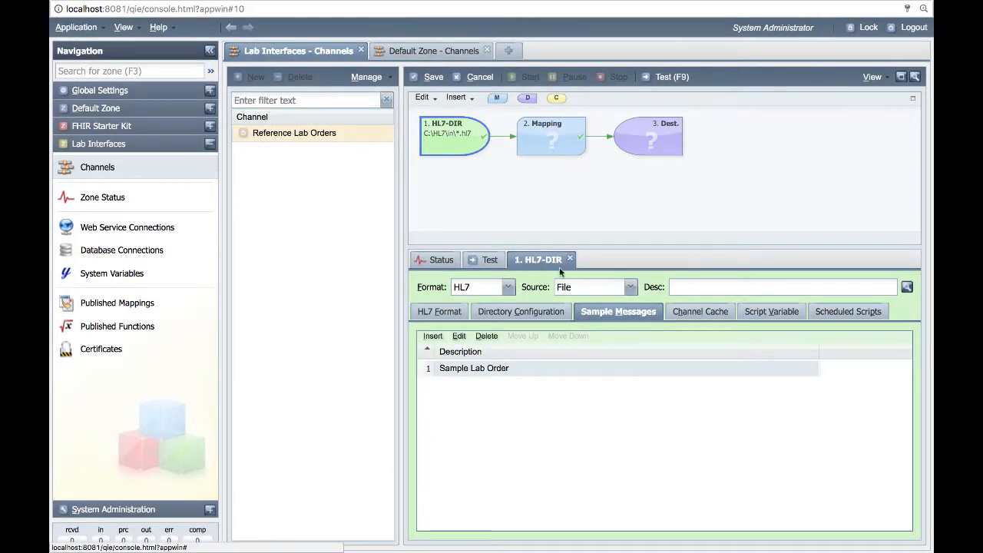
# - Insert a Standard mapping function in the Mapping node with the description "Copy PID-3 field"
pyautogui.click(526, 153)
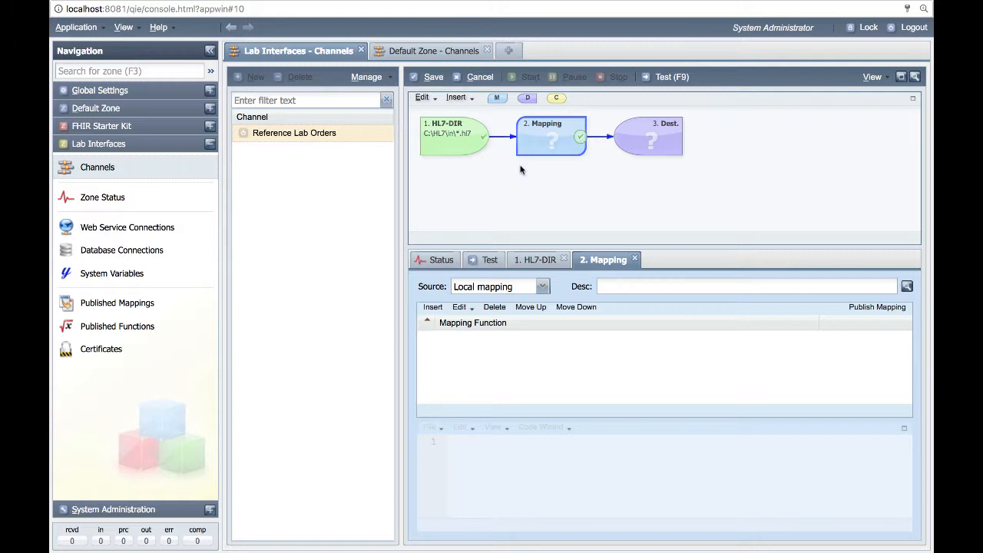
pyautogui.click(442, 308)
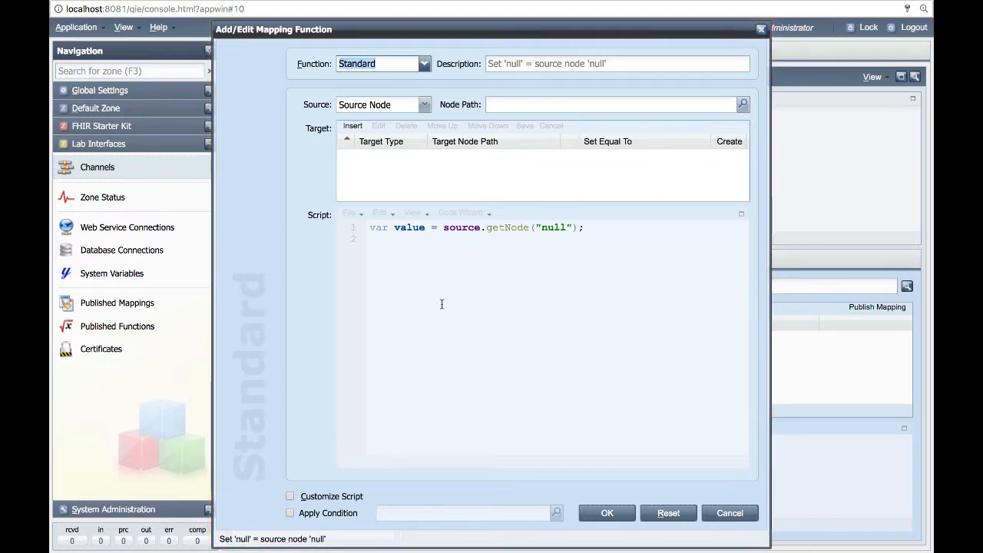
pyautogui.click(425, 65)
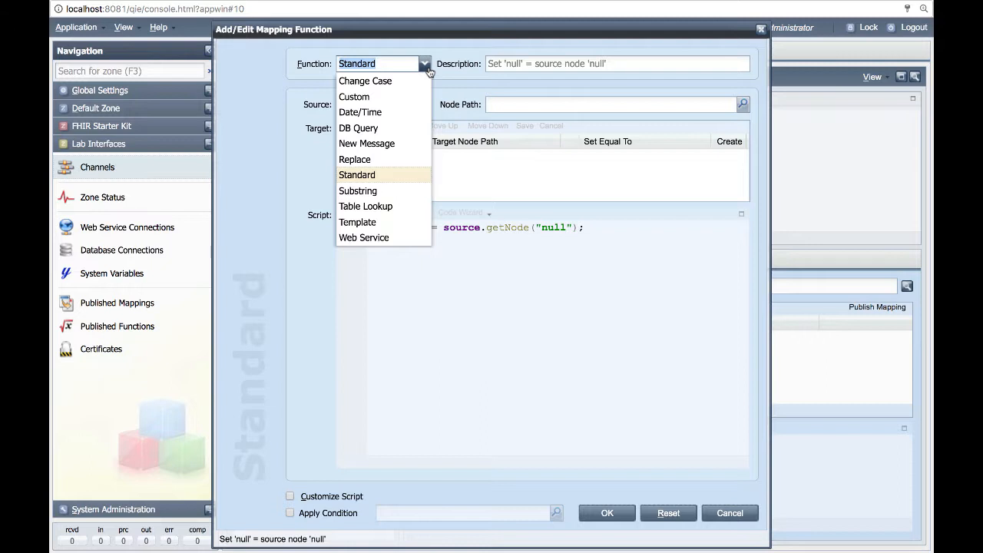
pyautogui.click(408, 174)
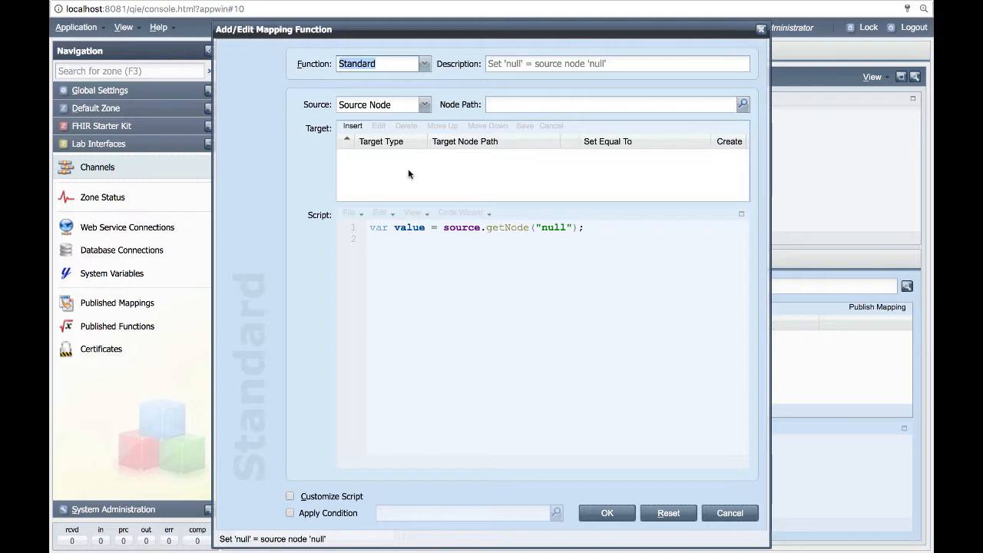
pyautogui.press('Tab')
pyautogui.write('Copy ')
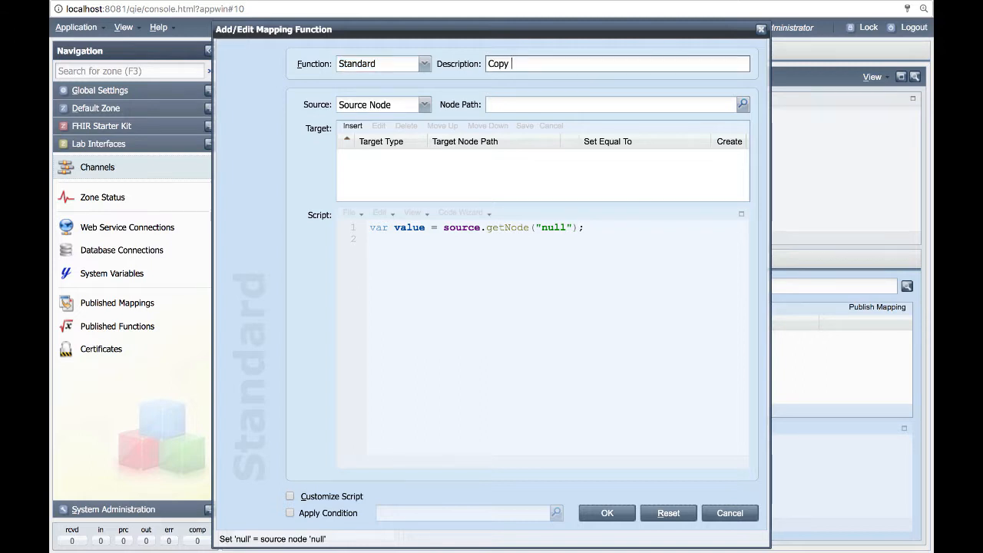
pyautogui.write('PID-3 field')
pyautogui.click(743, 105)
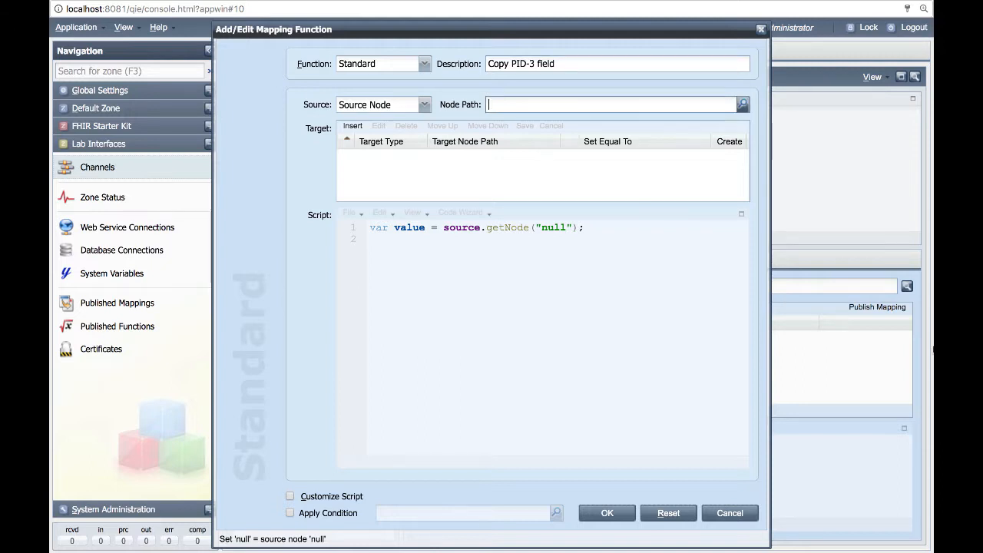
pyautogui.write('PID-3')
pyautogui.press('BackSpace')
pyautogui.press('BackSpace')
pyautogui.press('BackSpace')
pyautogui.press('BackSpace')
pyautogui.press('BackSpace')
# - Set the mapping function's source node path to PID-3 by looking it up in the Sample Lab Order message
pyautogui.click(743, 105)
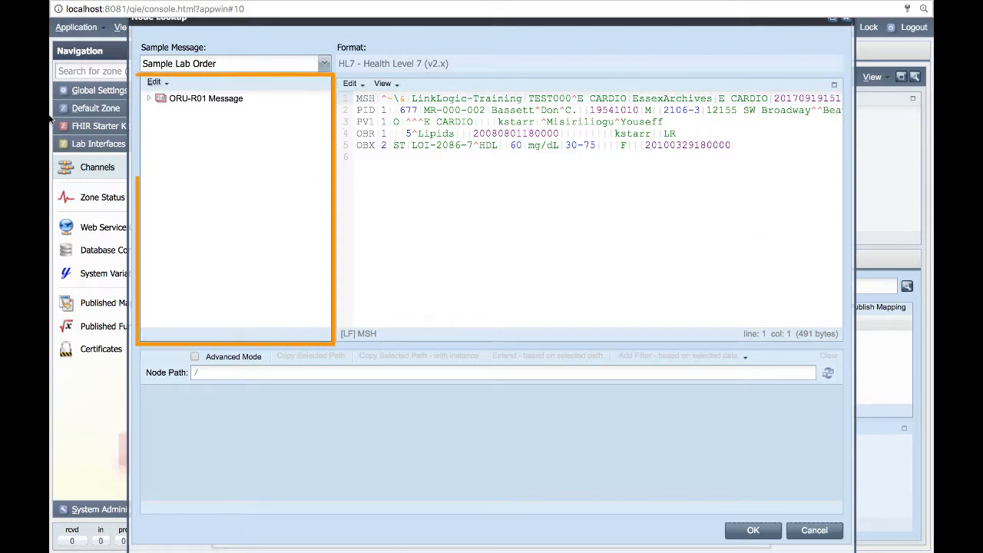
pyautogui.click(149, 98)
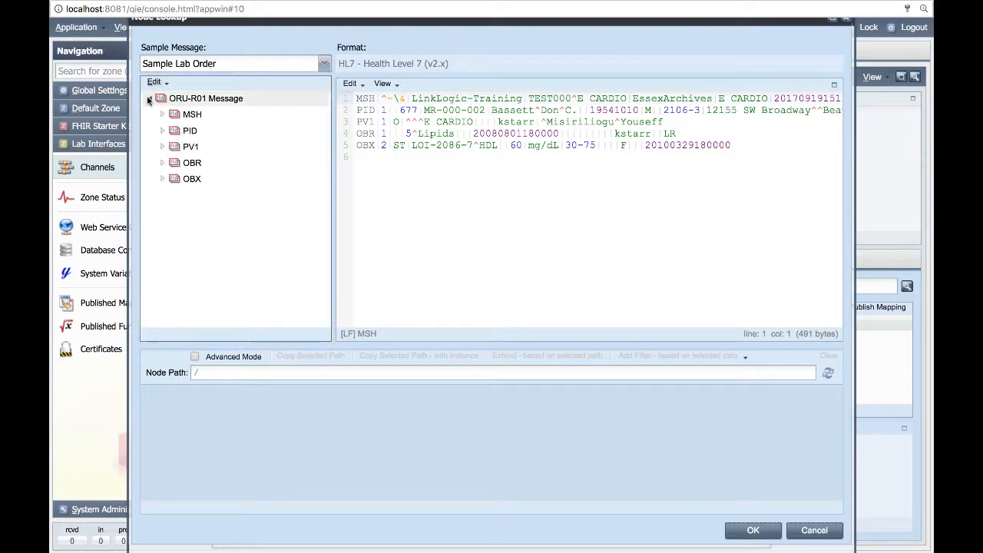
pyautogui.click(163, 130)
pyautogui.click(199, 177)
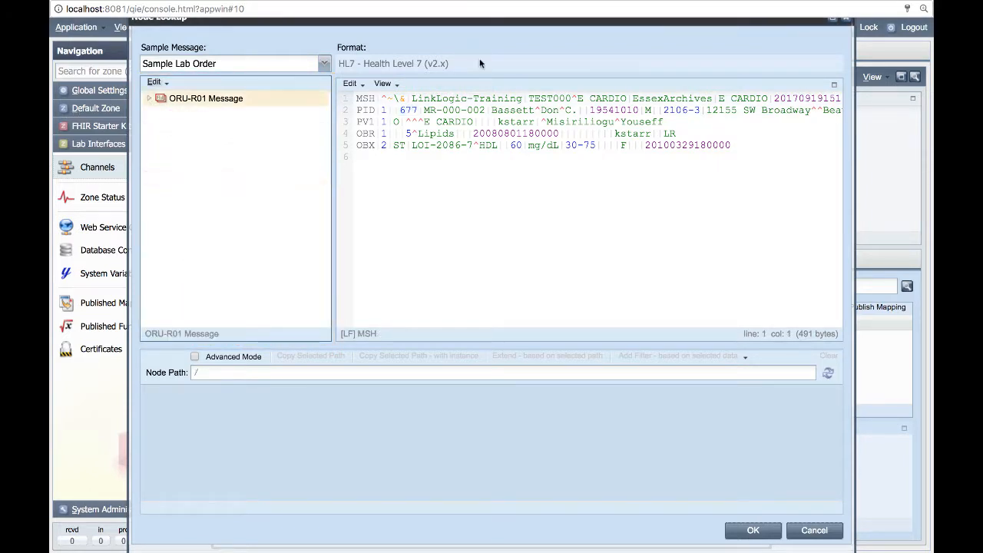
pyautogui.click(412, 110)
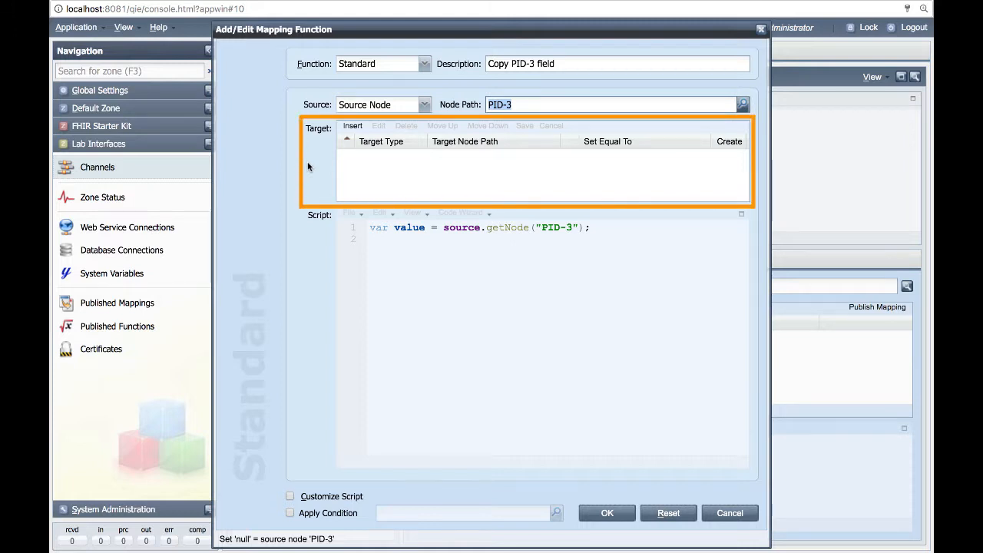
# - Add a Message target with the node path PID-2 to the Copy PID-3 field function and accept the function
pyautogui.click(353, 126)
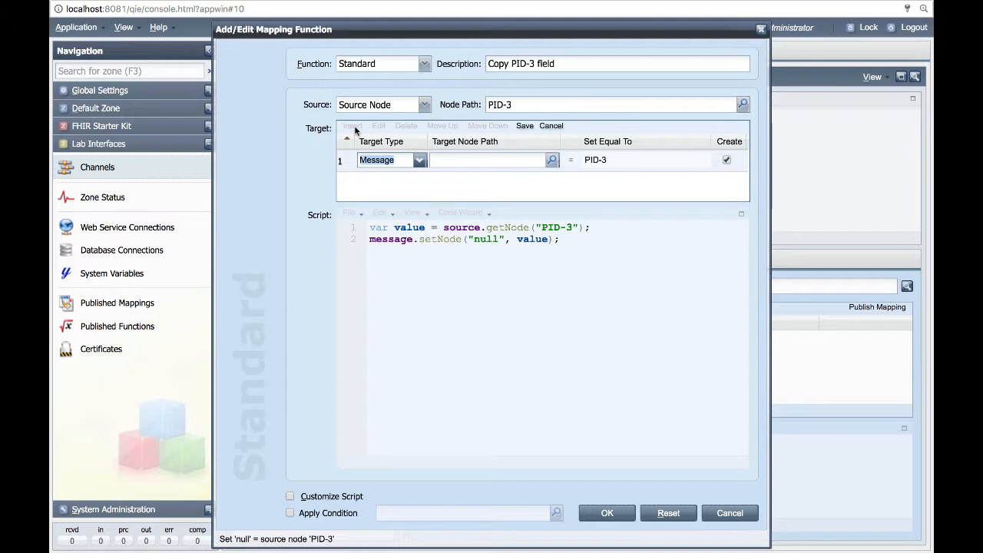
pyautogui.click(420, 161)
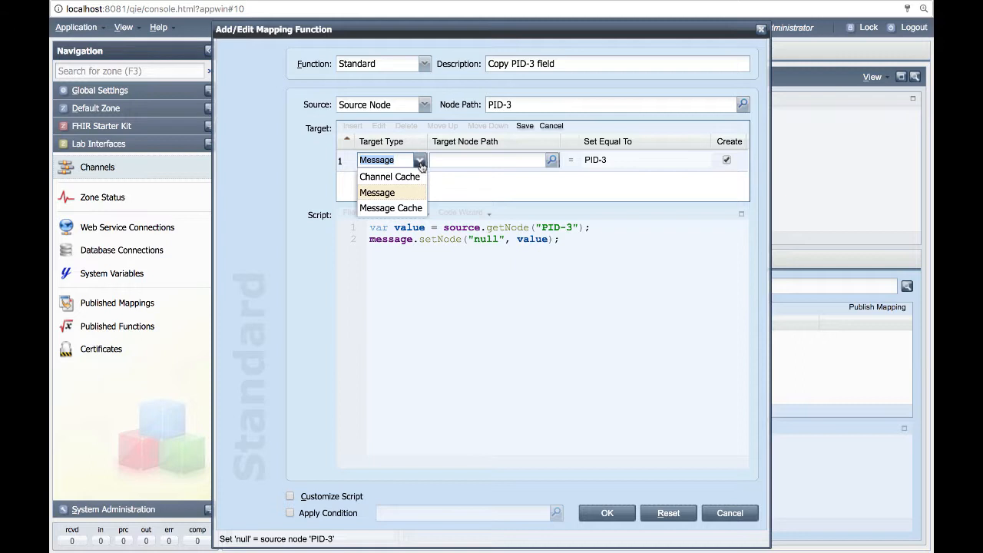
pyautogui.click(417, 192)
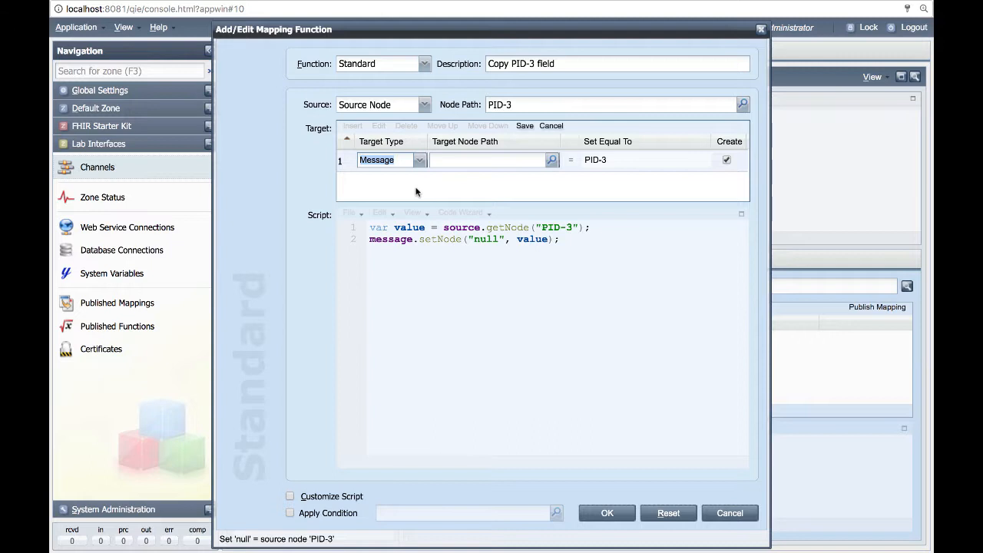
pyautogui.press('Tab')
pyautogui.write('PID-2')
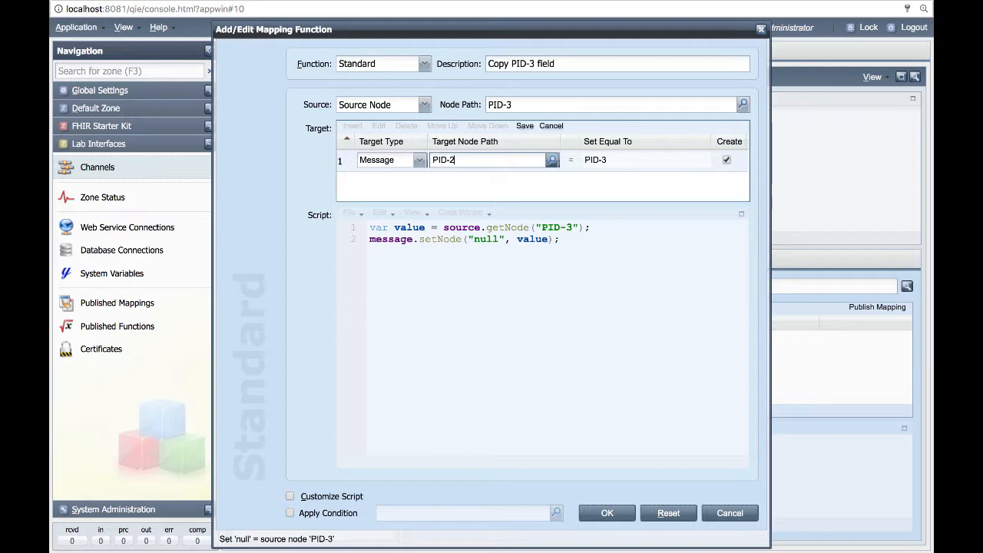
pyautogui.press('Return')
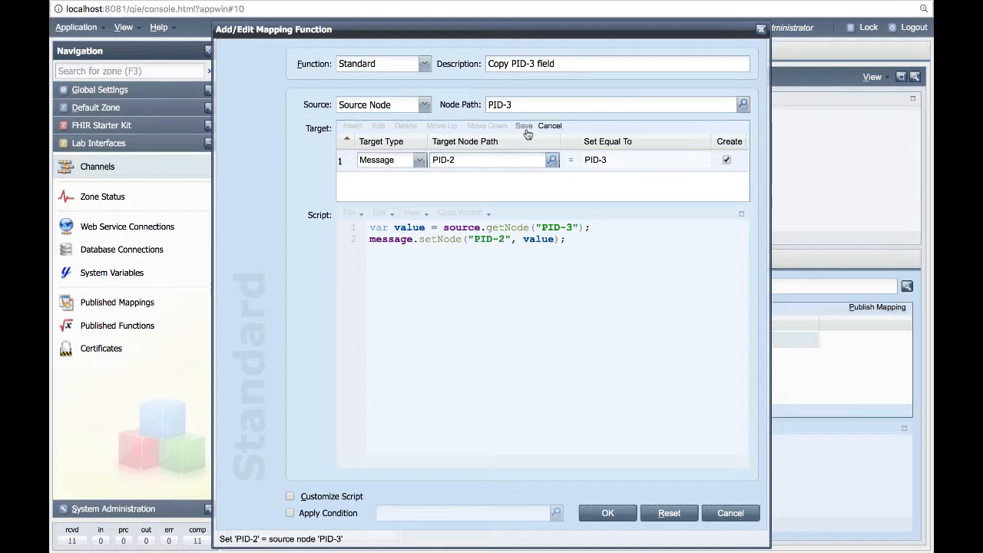
pyautogui.click(524, 125)
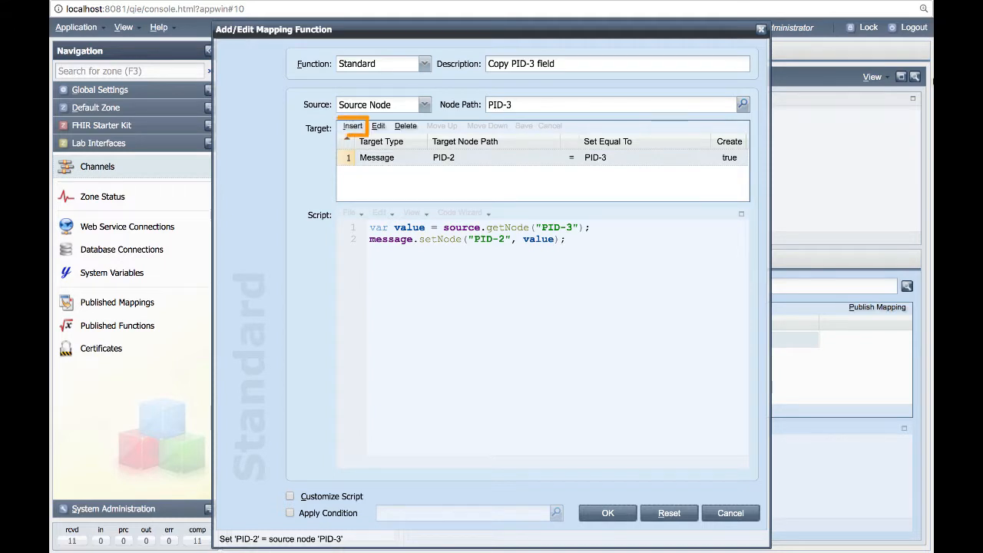
pyautogui.click(608, 513)
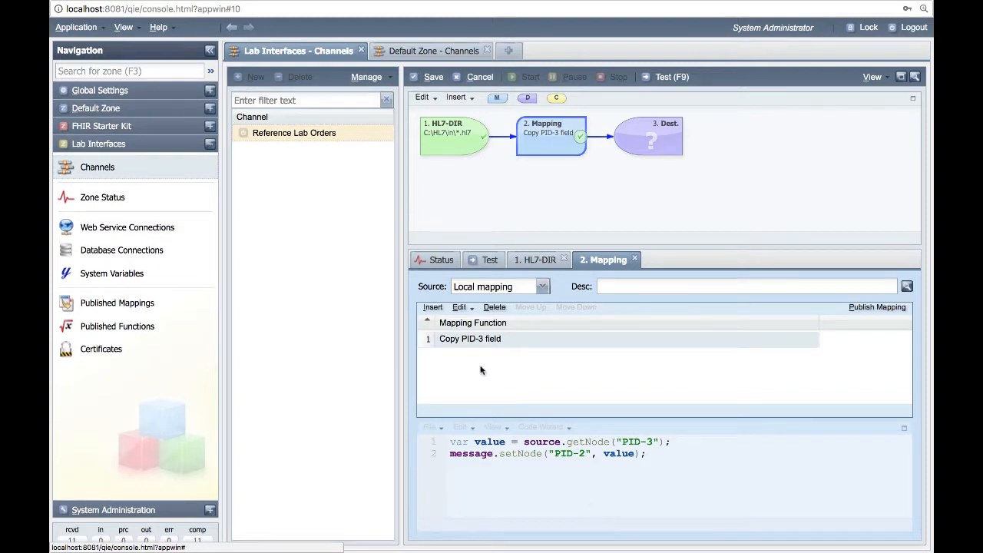
# - Insert a Change Case mapping function with the description "Patient name change case"
pyautogui.click(433, 307)
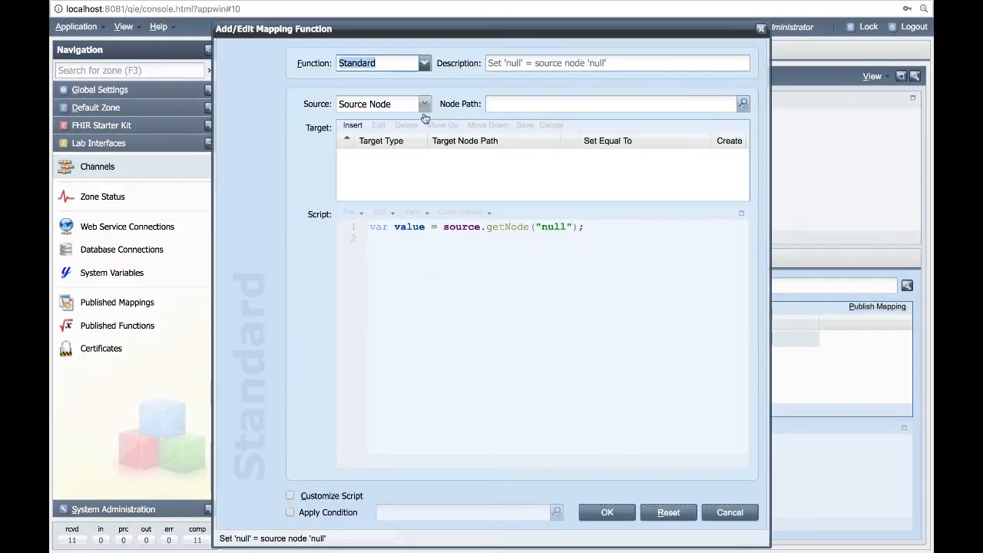
pyautogui.click(424, 66)
pyautogui.write('Patient name change case')
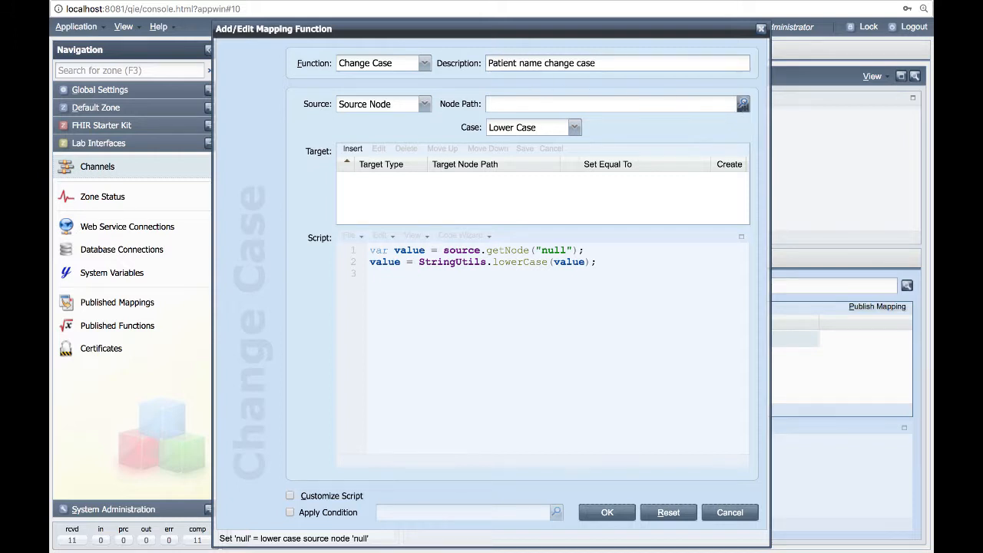
# - Set the source node path to PID-5 from the Sample Lab Order message and the case to Upper Case
pyautogui.click(743, 103)
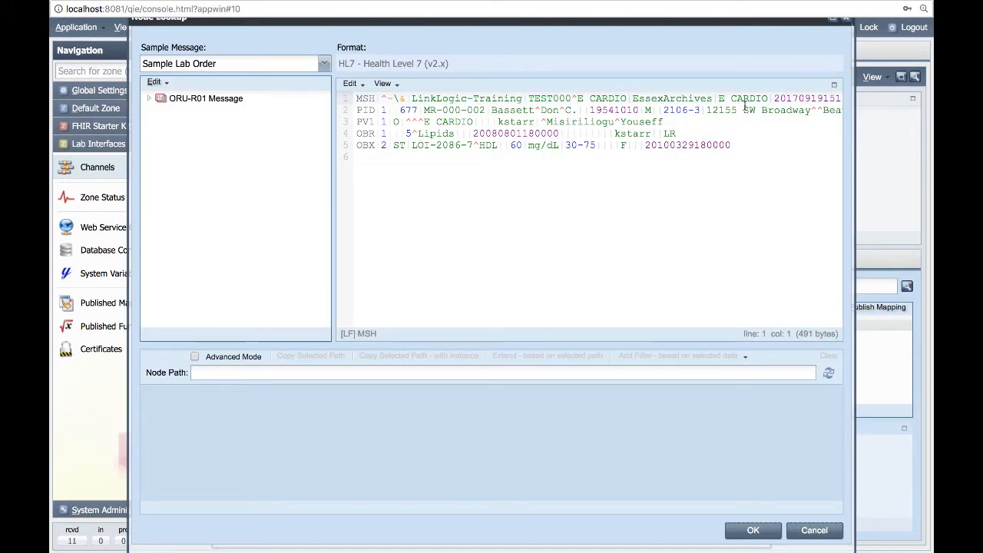
pyautogui.click(517, 110)
pyautogui.click(300, 205)
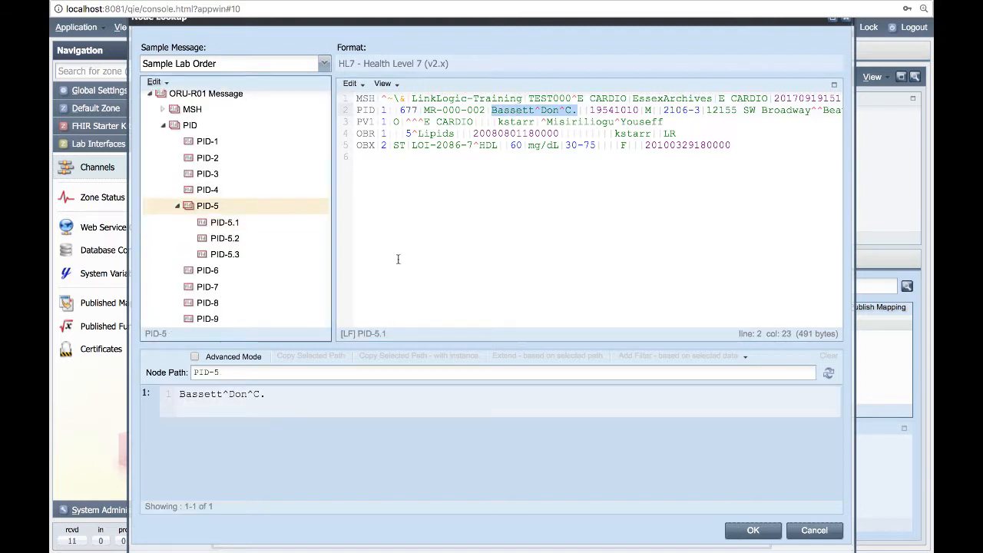
pyautogui.click(753, 530)
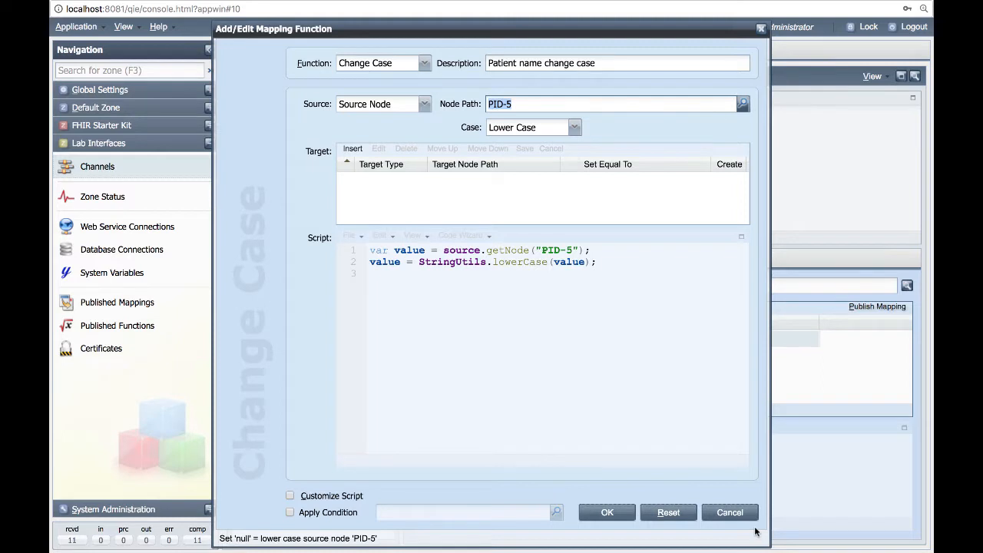
pyautogui.click(576, 129)
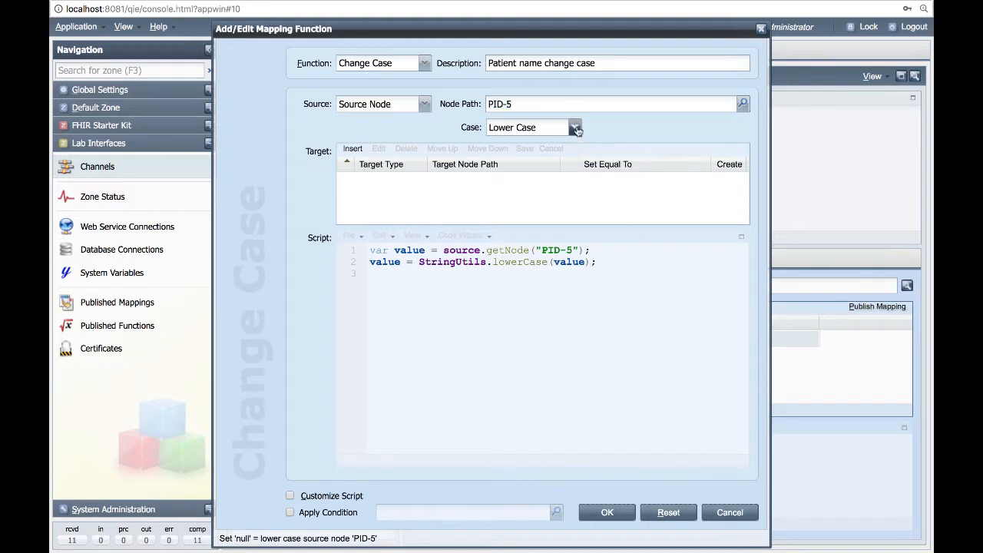
pyautogui.click(572, 156)
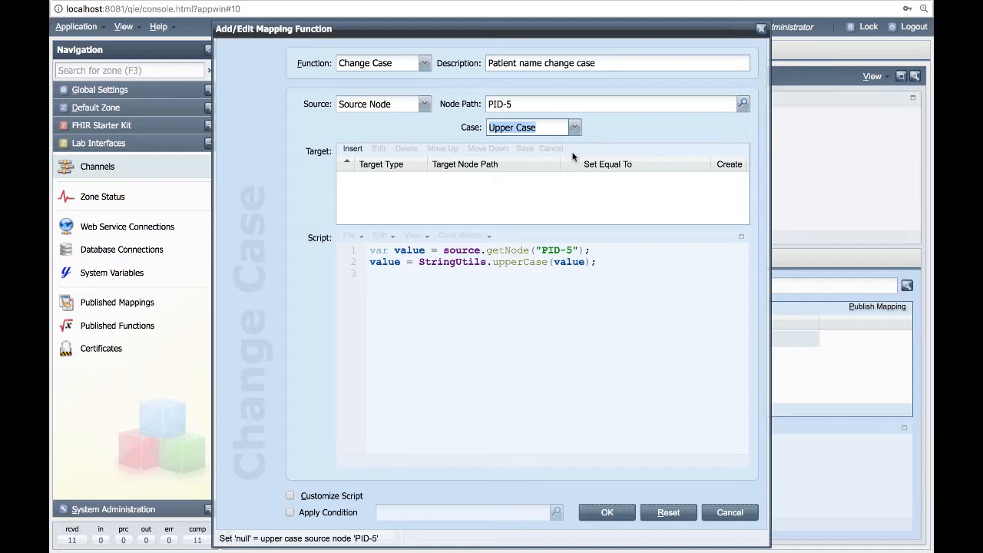
# - Add a Message target with the node path PID-5 to the change case function and accept the function
pyautogui.click(361, 149)
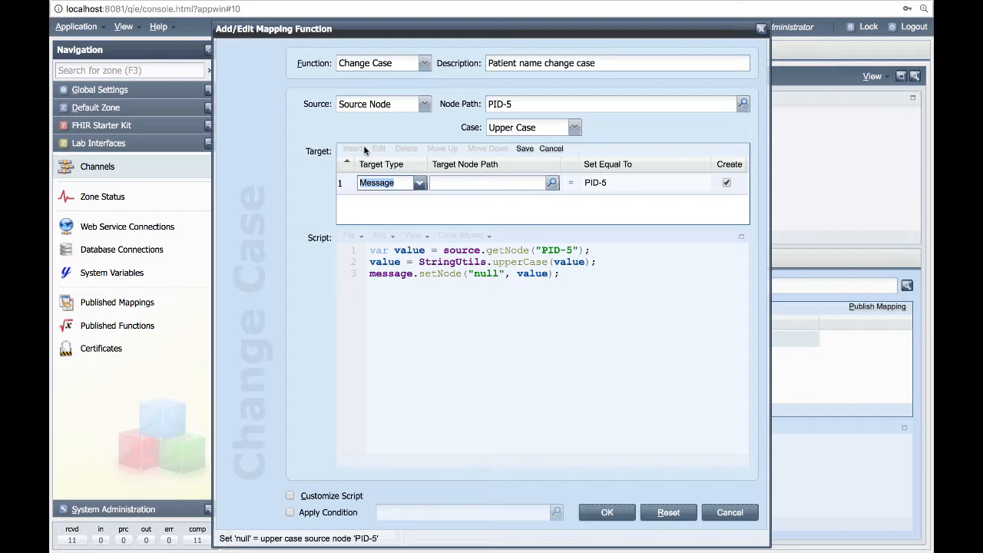
pyautogui.click(437, 182)
pyautogui.write('PID-5')
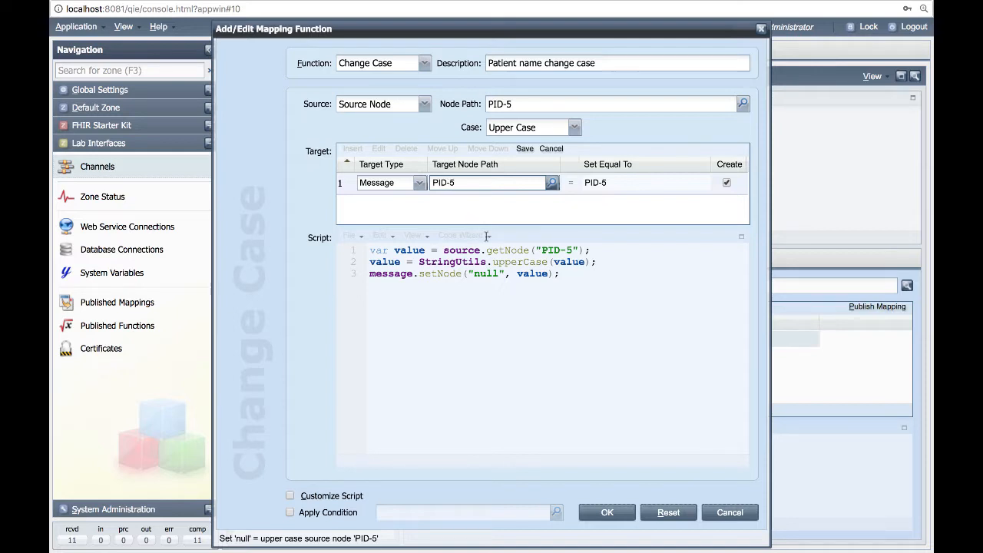
pyautogui.click(601, 513)
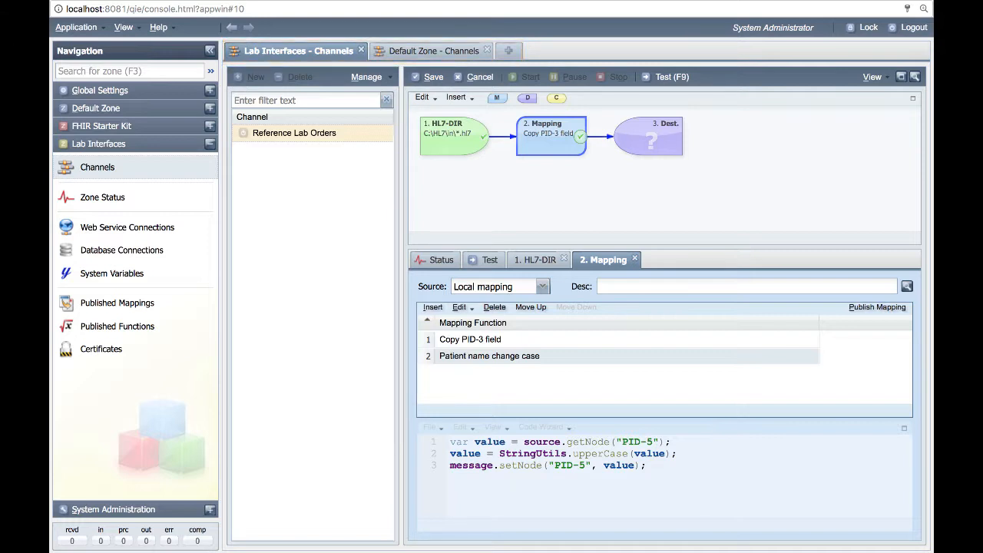
# - View the FHIR Starter Kit zone's database connections in a new tab and close that tab
pyautogui.click(514, 51)
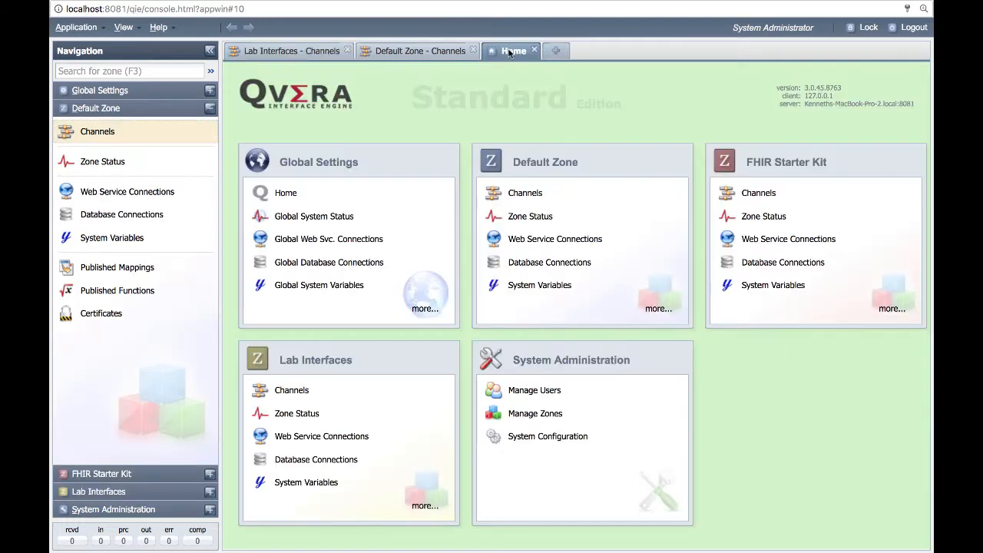
pyautogui.click(760, 263)
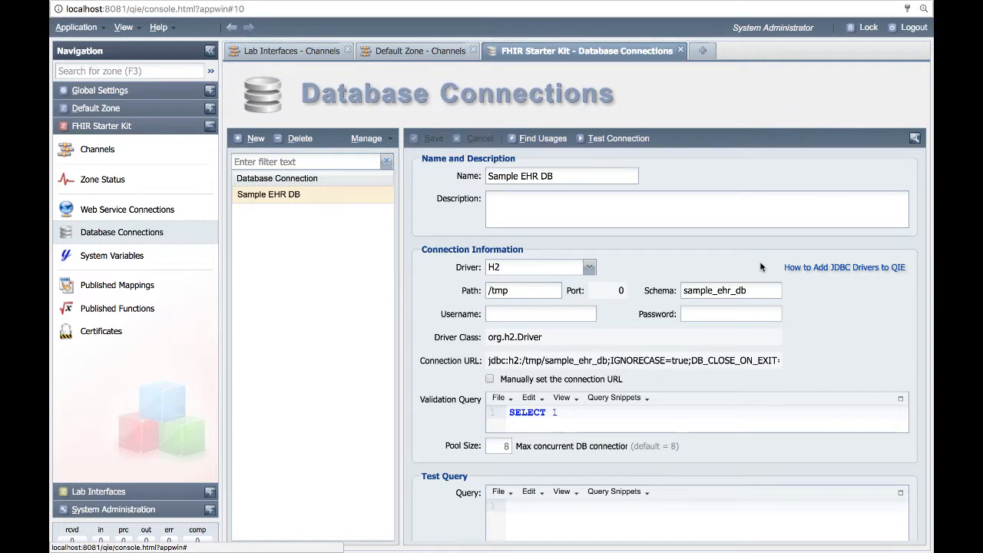
pyautogui.click(679, 50)
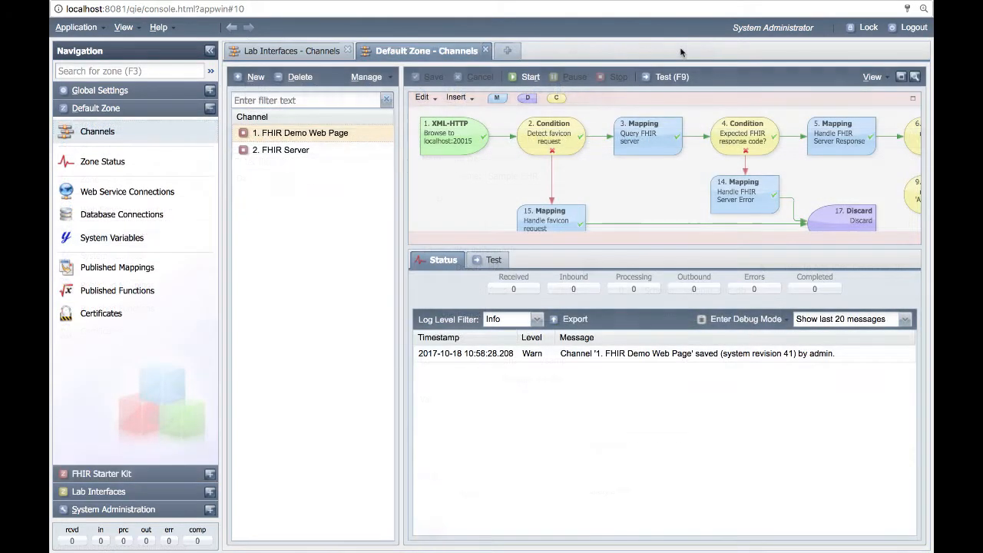
# - Create a Table system variable in the Lab Interfaces zone named "LOINC Lookup" with the description "Table to replace old LOINC codes"
pyautogui.click(510, 50)
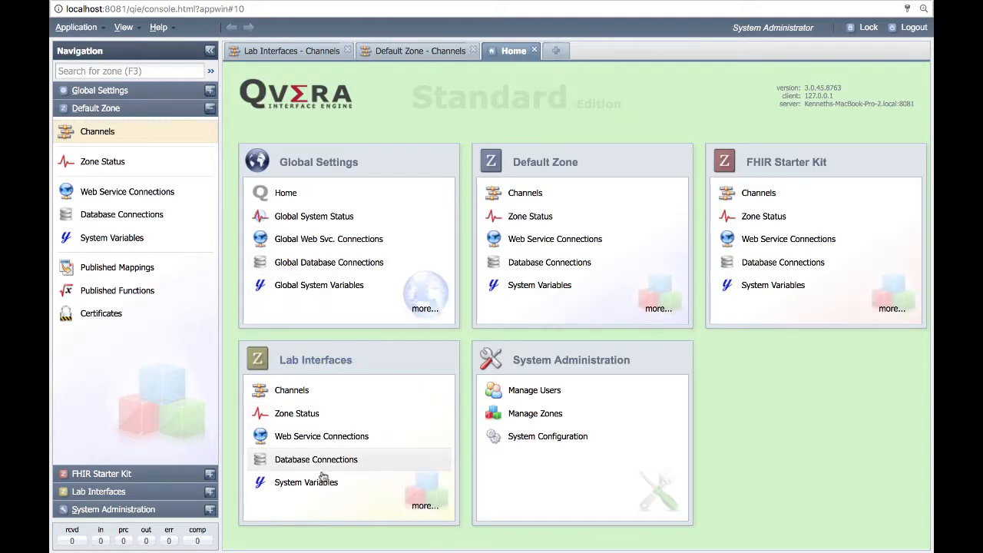
pyautogui.click(355, 481)
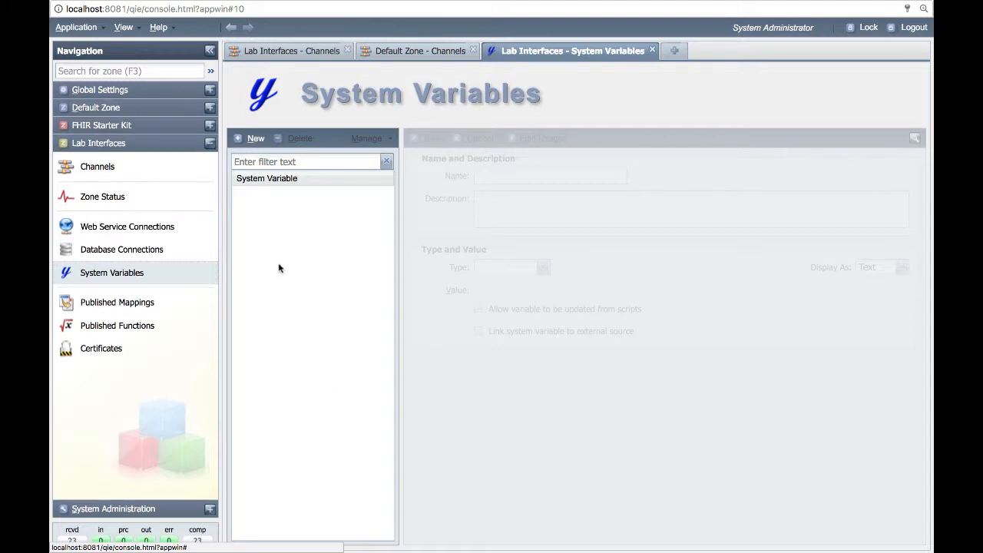
pyautogui.click(255, 138)
pyautogui.write('LOINC Lookup')
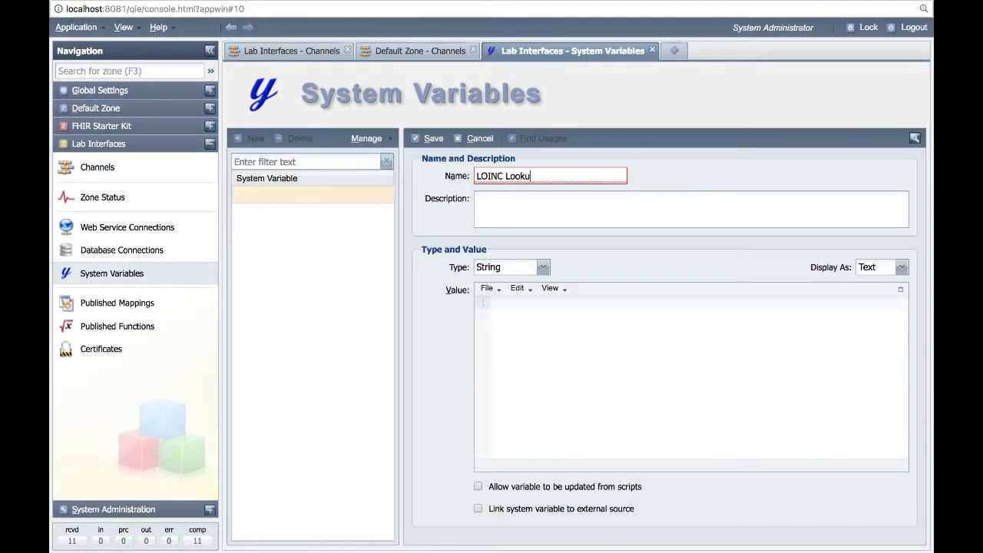
pyautogui.press('Tab')
pyautogui.write('Table to replace old LOINC codes')
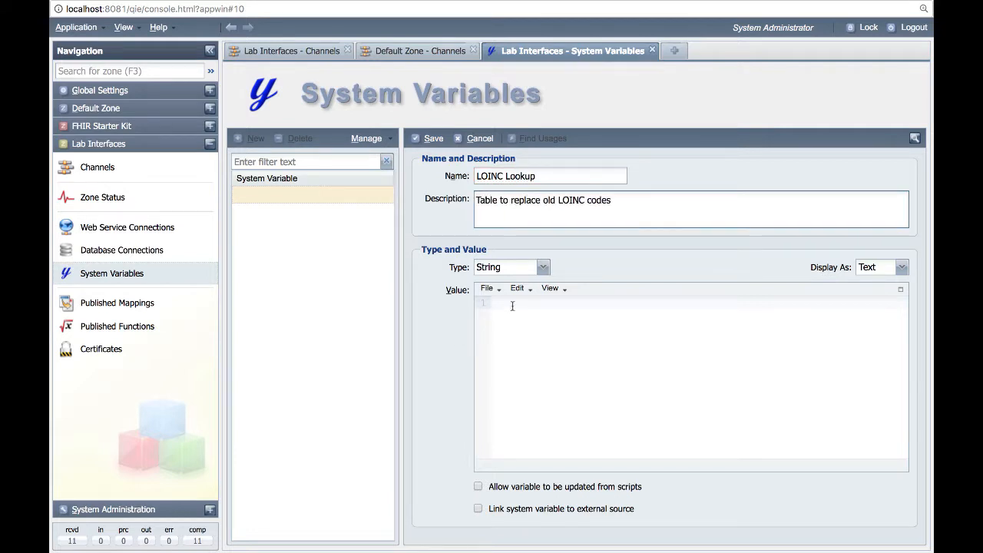
pyautogui.click(543, 268)
pyautogui.click(533, 364)
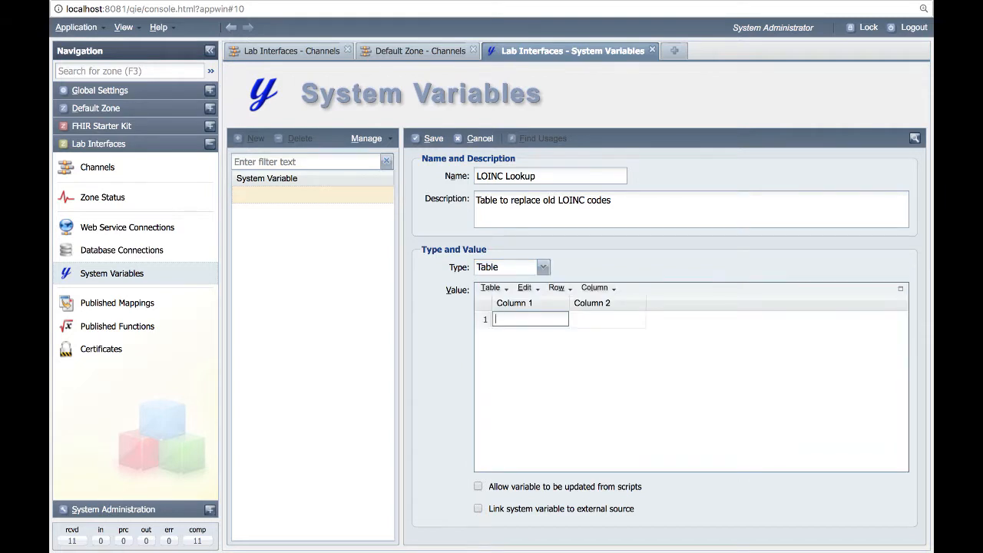
# - Fill the table's first row with LOI-2086-7 in Column 1 and 2085-9 in Column 2
pyautogui.write('LOI-2086-7')
pyautogui.press('Tab')
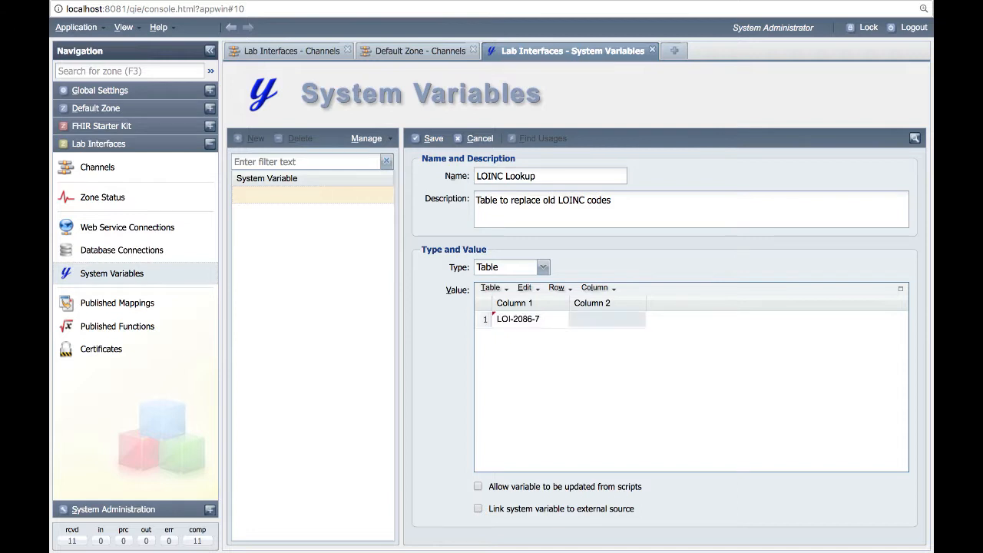
pyautogui.write('208')
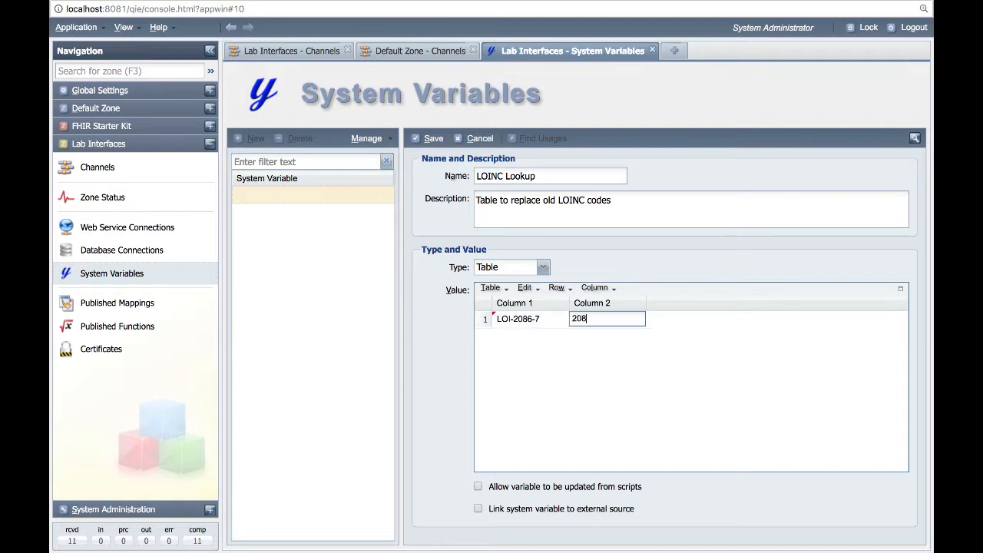
pyautogui.write('5-9')
# - Add a column named Description to the table with the value HDL in the first row, and save the variable
pyautogui.click(596, 288)
pyautogui.moveTo(614, 305)
pyautogui.click(702, 325)
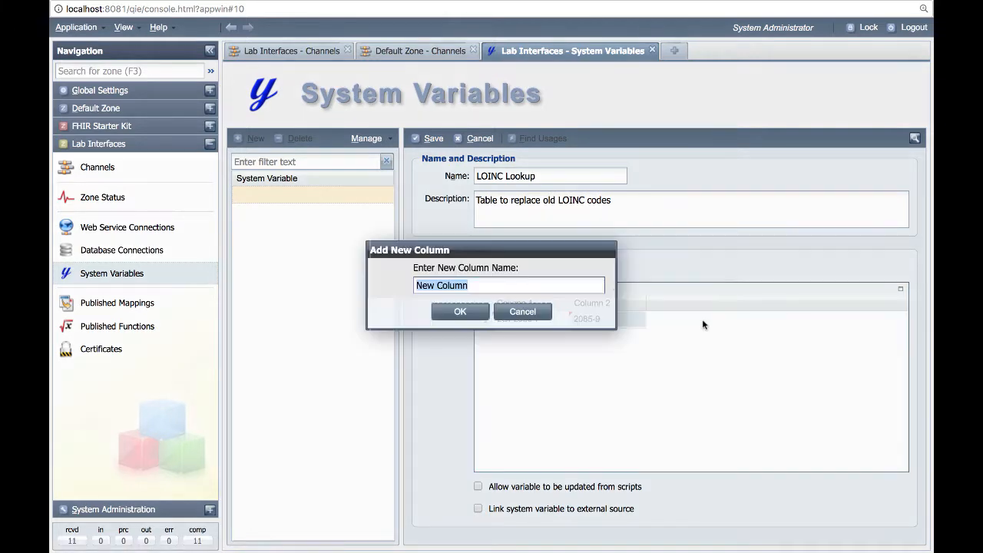
pyautogui.write('Description')
pyautogui.press('Return')
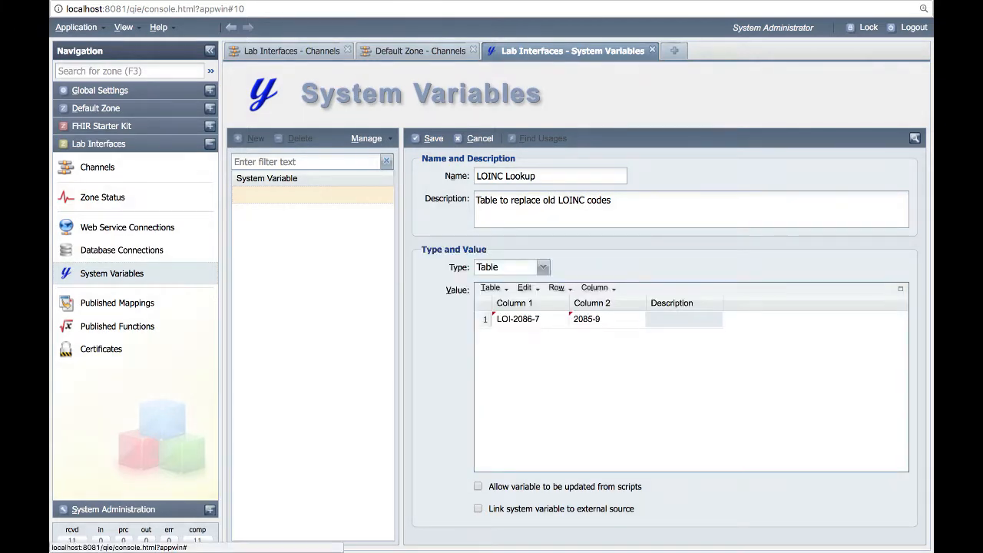
pyautogui.write('HDL')
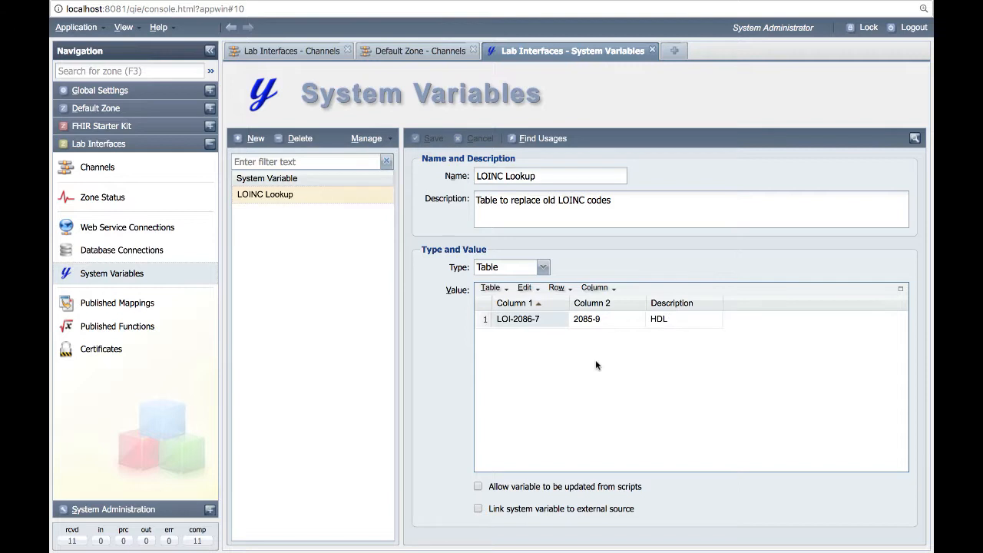
# - Rename the table's Column 1 as oldLOINC
pyautogui.click(603, 287)
pyautogui.click(631, 350)
pyautogui.write('oldLOINC')
pyautogui.press('Return')
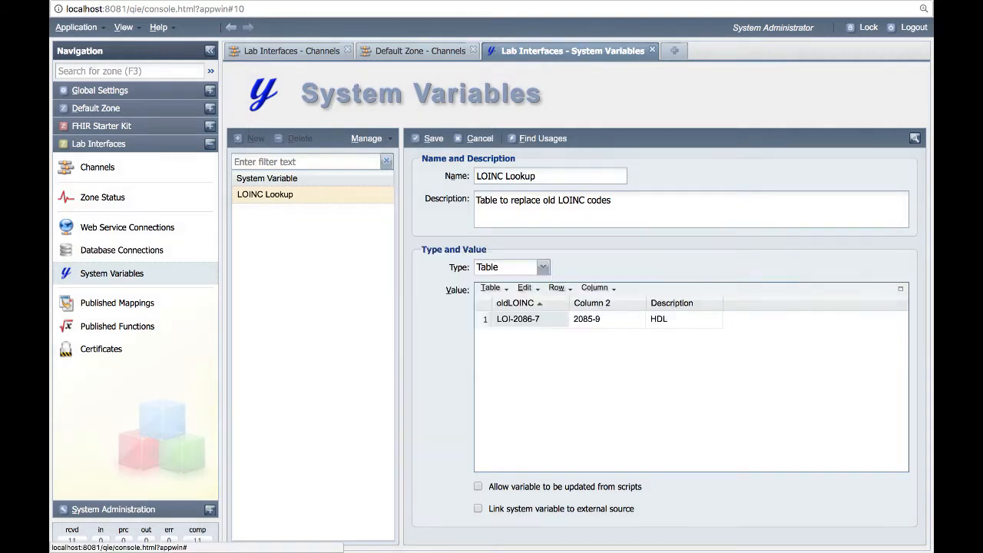
# - Rename the LOINC Lookup table's Column 2 as newLOINC and save the system variable
pyautogui.click(607, 319)
pyautogui.click(597, 288)
pyautogui.click(632, 350)
pyautogui.write('newLOINC')
pyautogui.press('Return')
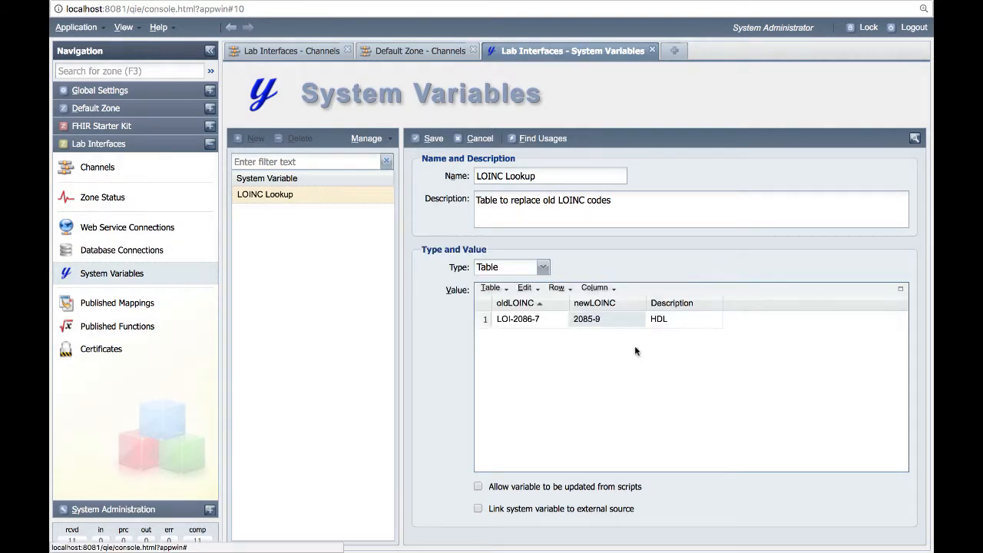
pyautogui.click(440, 138)
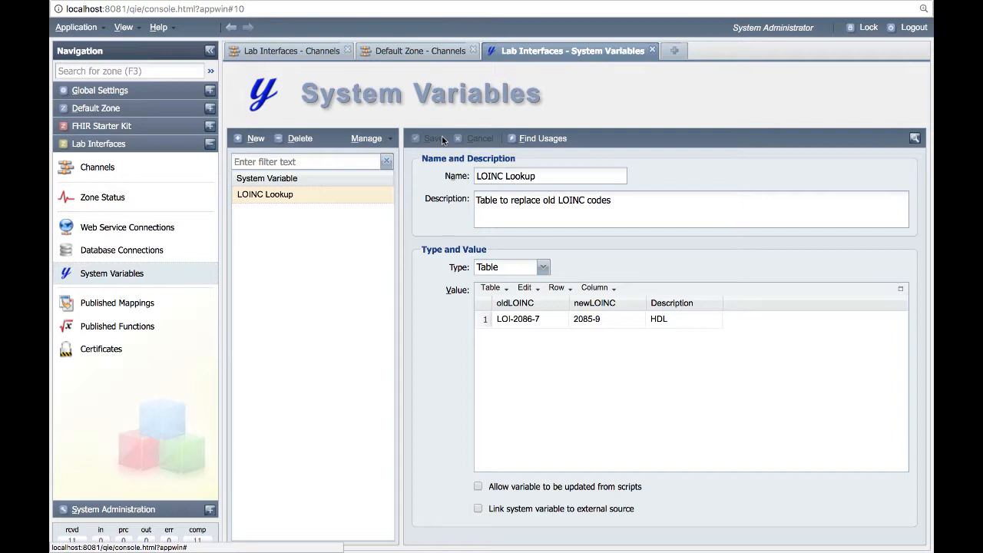
# - Enable linking the variable to an external source and review its file path and CRON settings
pyautogui.click(478, 509)
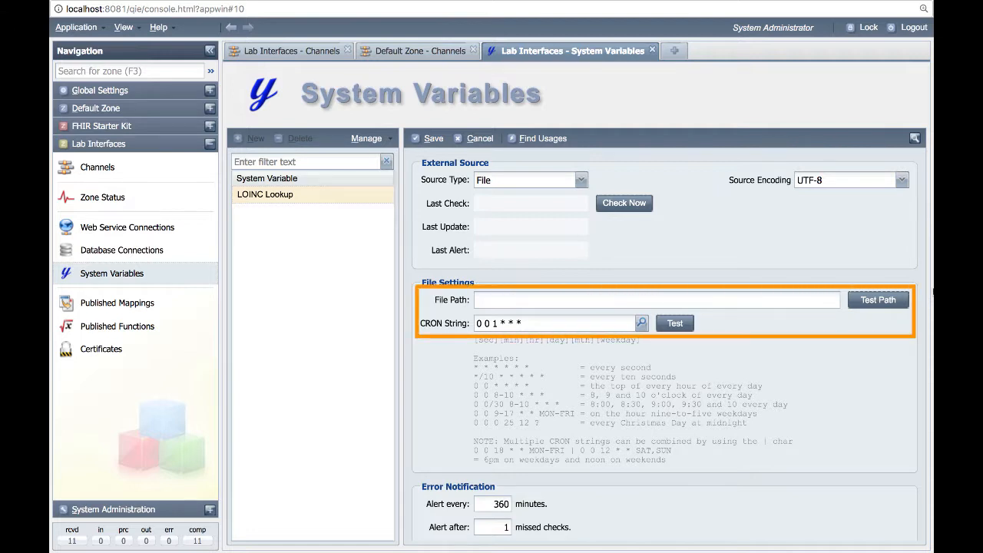
pyautogui.scroll(3, 623, 160)
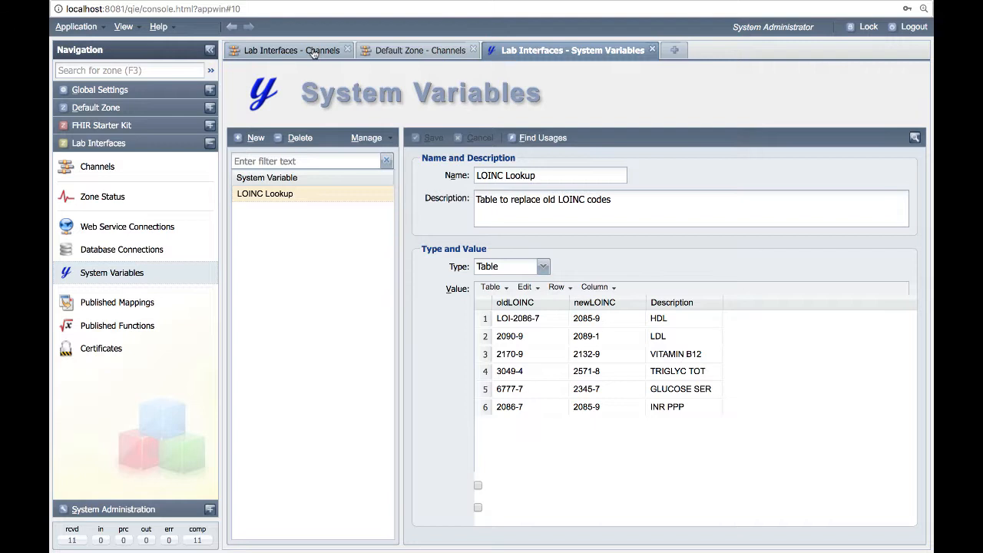
# - Insert a Table Lookup function in the Reference Lab Orders channel's mapping, described as "Replace Old LOINC codes with New ones"
pyautogui.click(314, 51)
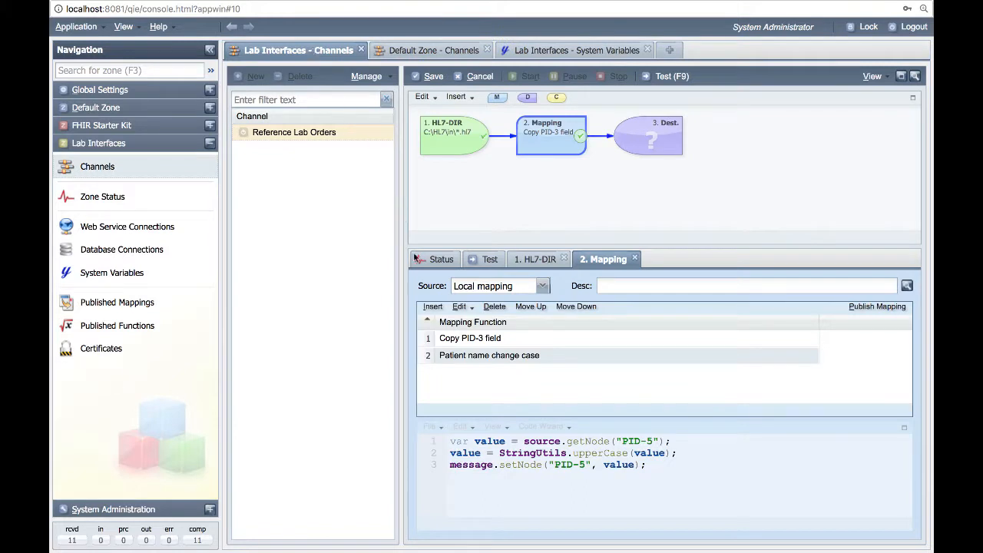
pyautogui.click(434, 307)
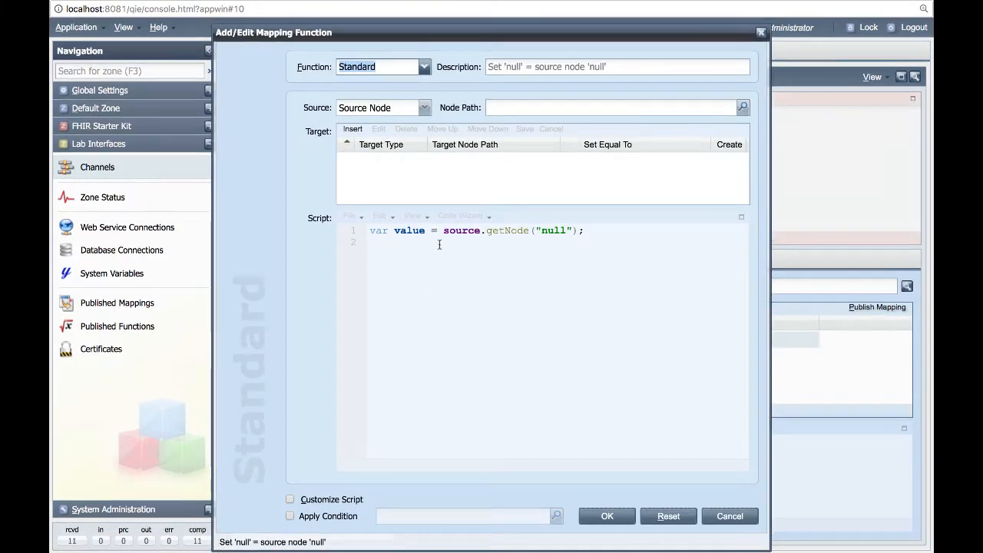
pyautogui.click(427, 70)
pyautogui.click(411, 210)
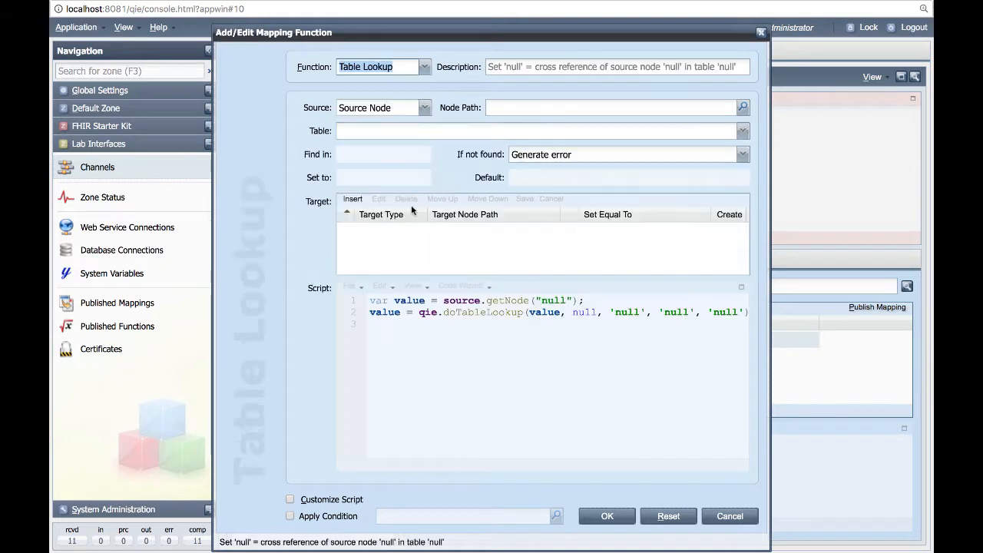
pyautogui.press('Tab')
pyautogui.write('Replace Old LOINC codes with New ones')
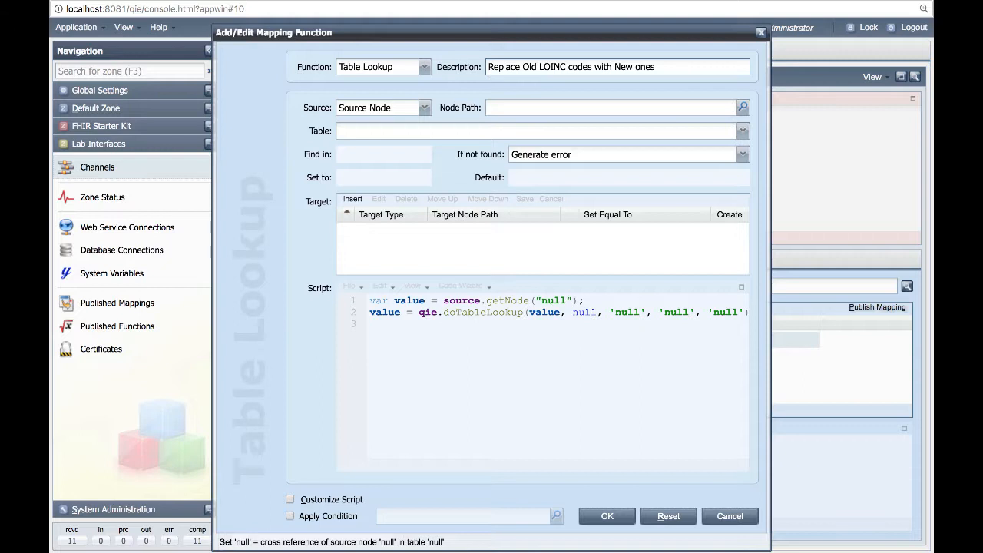
# - Set the lookup's source node path to OBX-3.1 by picking the LOINC code in the Sample Lab Order message
pyautogui.click(742, 108)
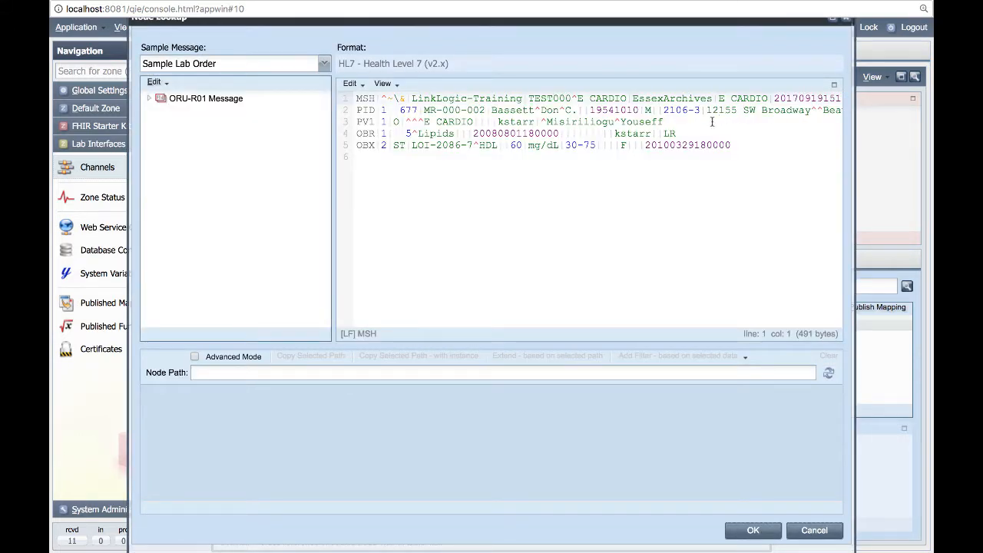
pyautogui.click(467, 145)
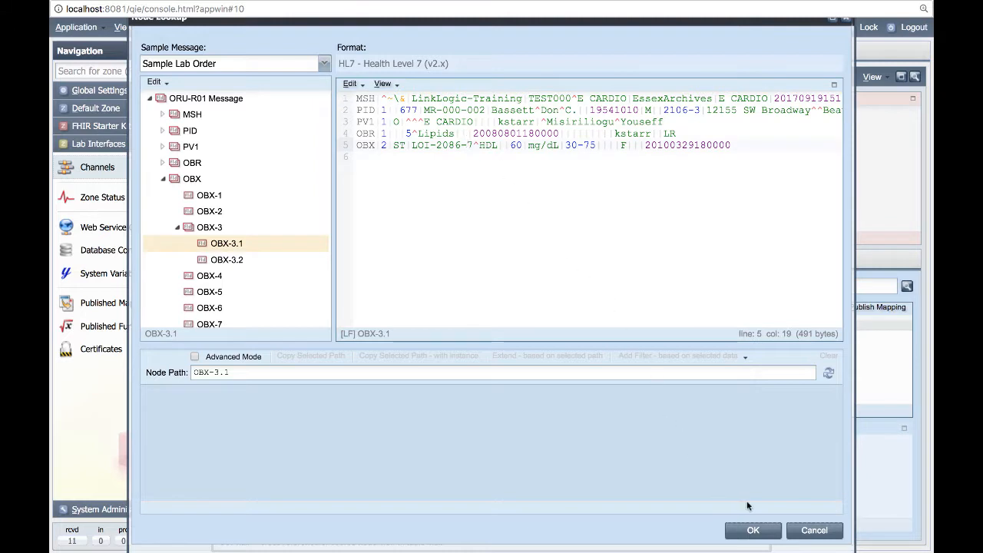
pyautogui.click(753, 531)
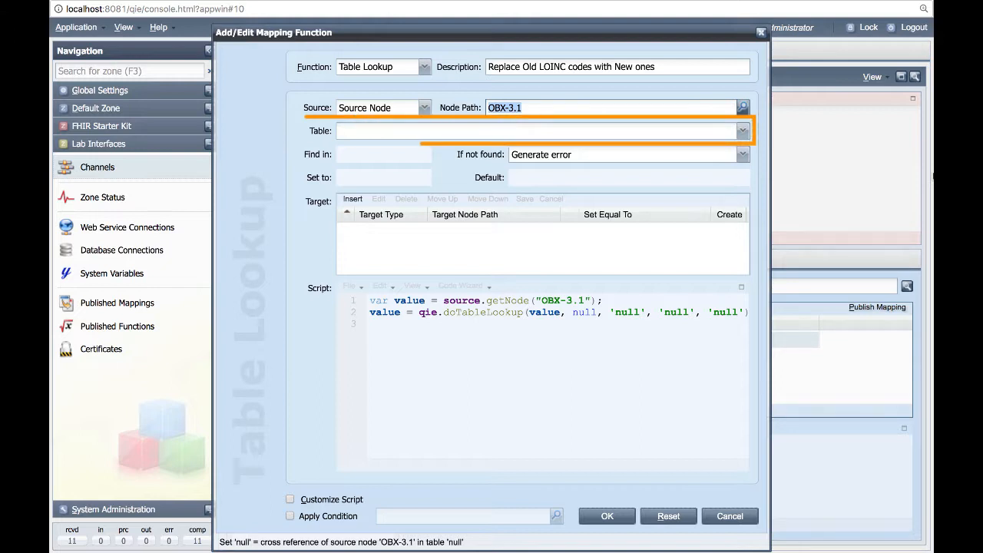
# - Configure the lookup to use the LOINC Lookup table, find in oldLOINC, set to newLOINC, and use the source value if not found
pyautogui.click(744, 131)
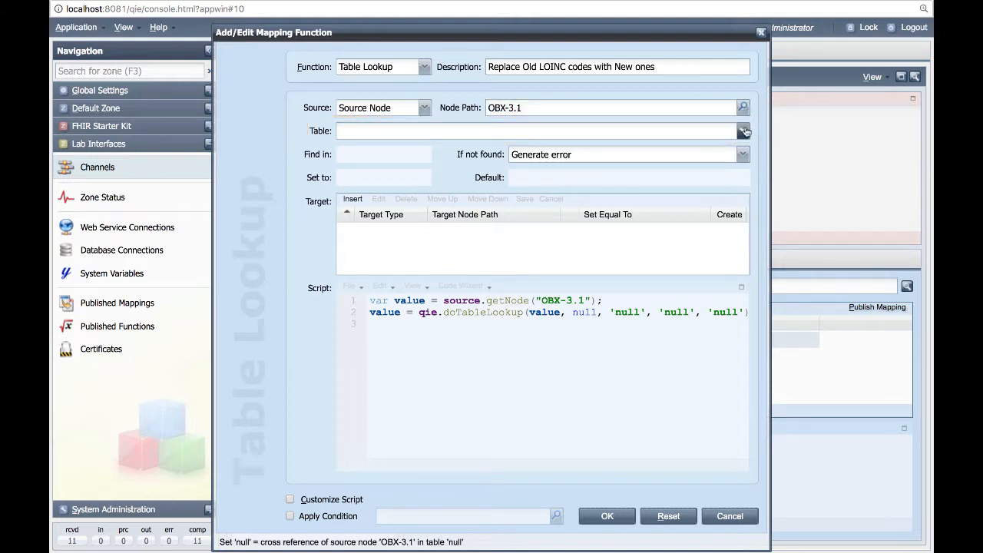
pyautogui.click(739, 146)
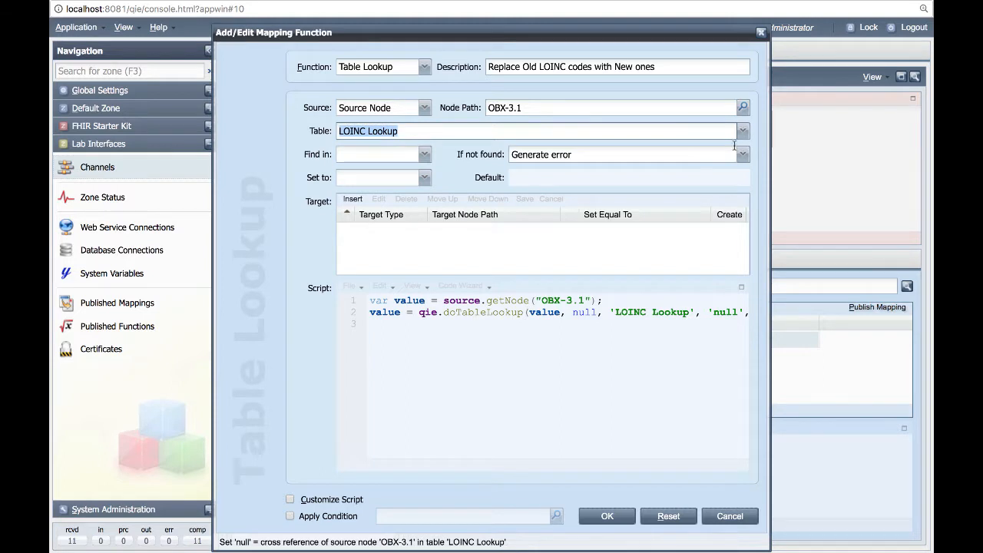
pyautogui.click(424, 155)
pyautogui.click(423, 170)
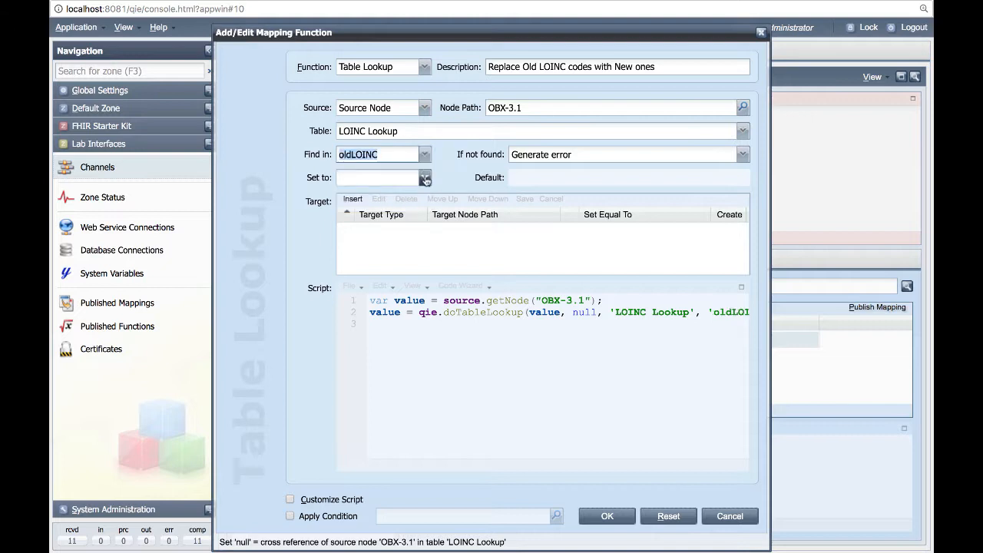
pyautogui.click(425, 178)
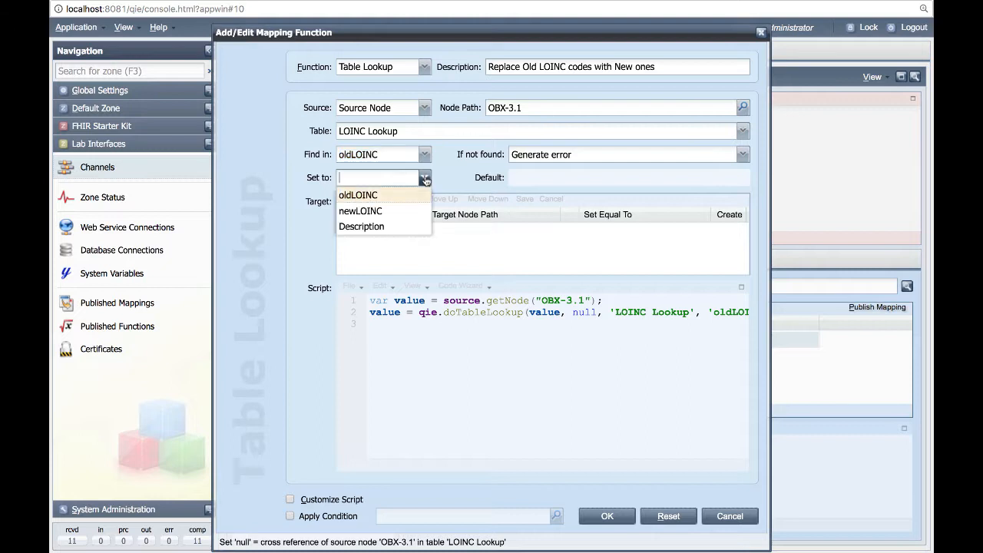
pyautogui.click(421, 205)
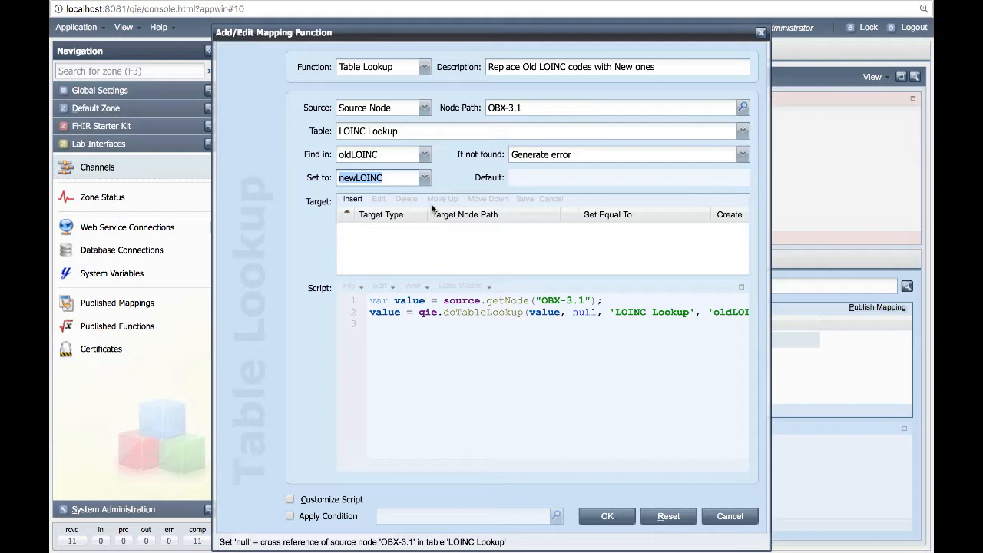
pyautogui.click(742, 156)
pyautogui.click(739, 202)
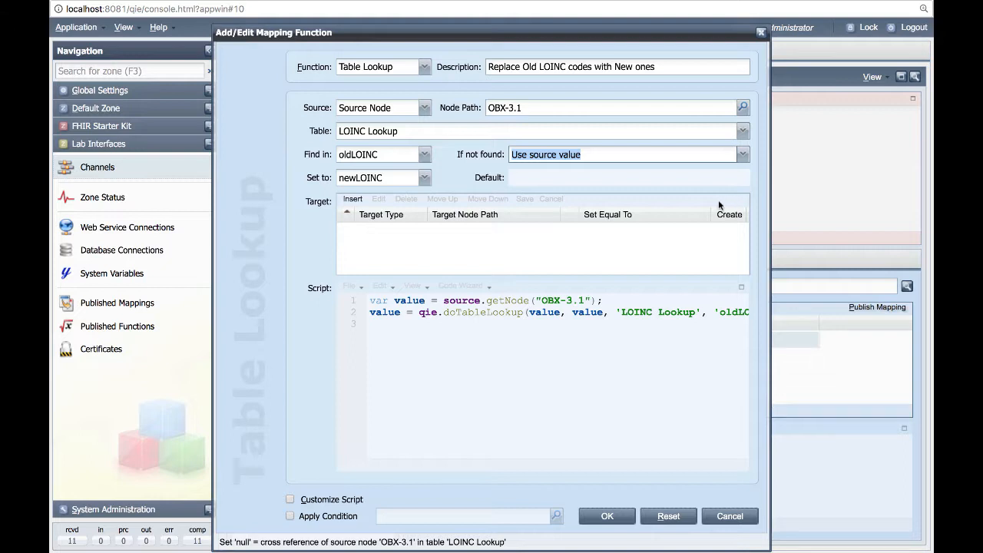
# - Add a Message target with node path OBX-3.1 and accept the mapping function
pyautogui.click(358, 200)
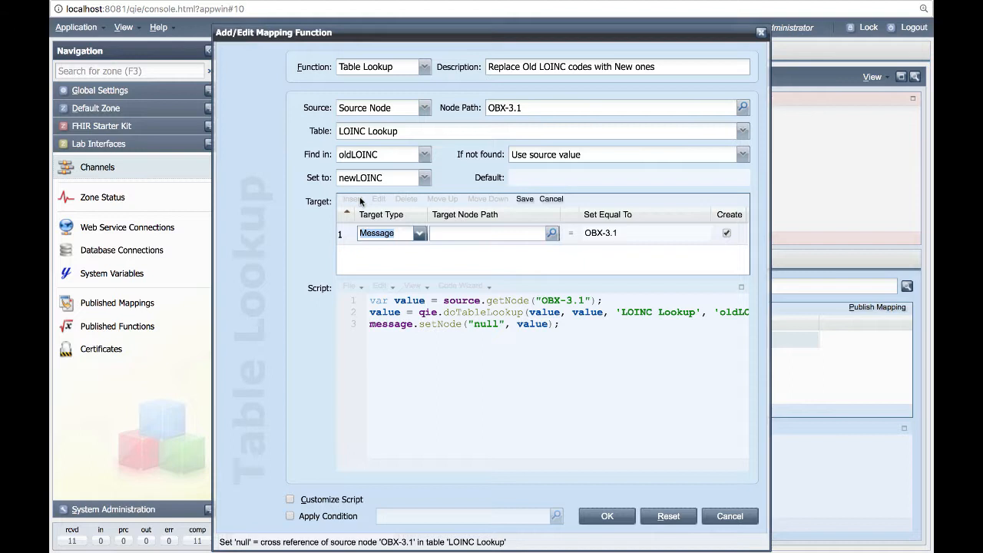
pyautogui.press('Tab')
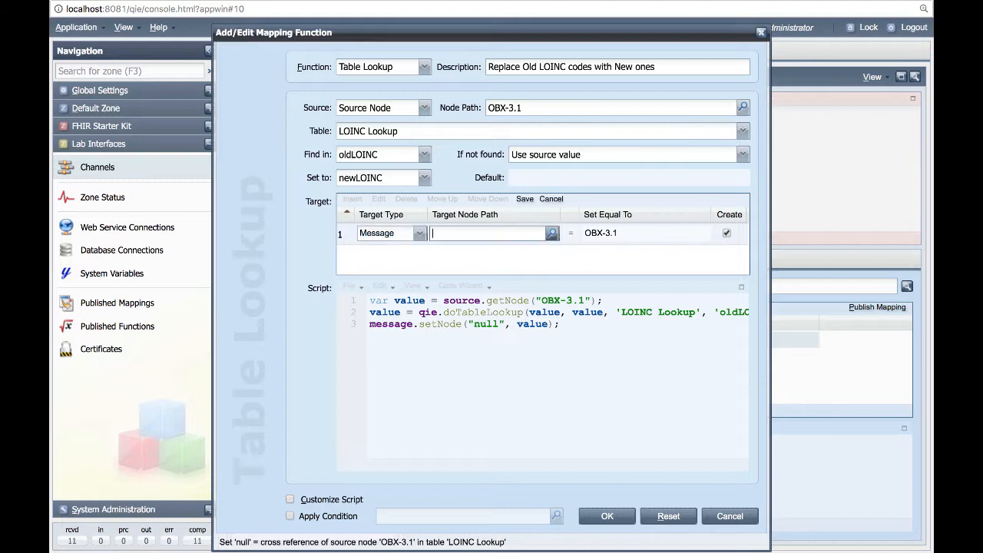
pyautogui.write('OBX-3.1')
pyautogui.click(593, 513)
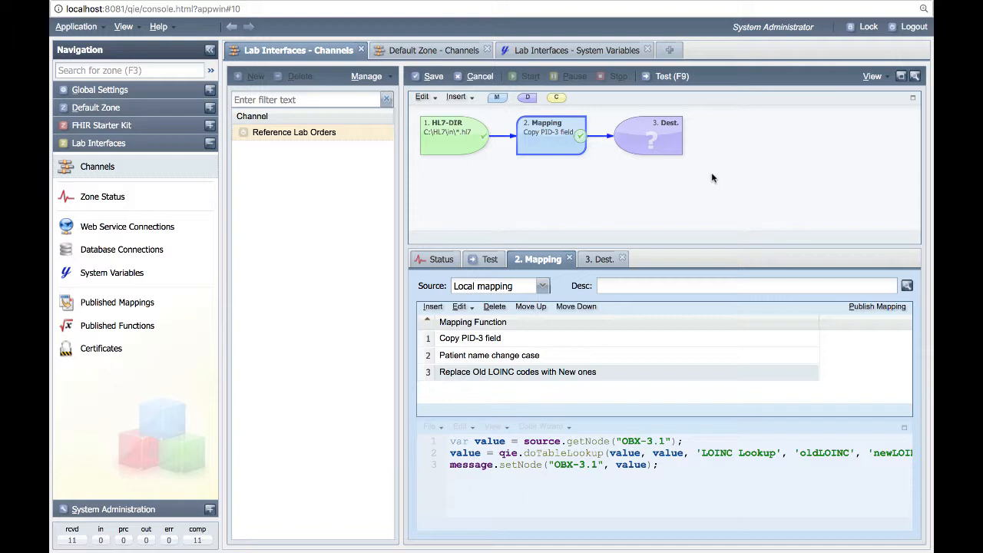
# - Set the channel's destination node to File with the path C:\HL7\out\*.hl7 and review its remaining settings
pyautogui.click(674, 148)
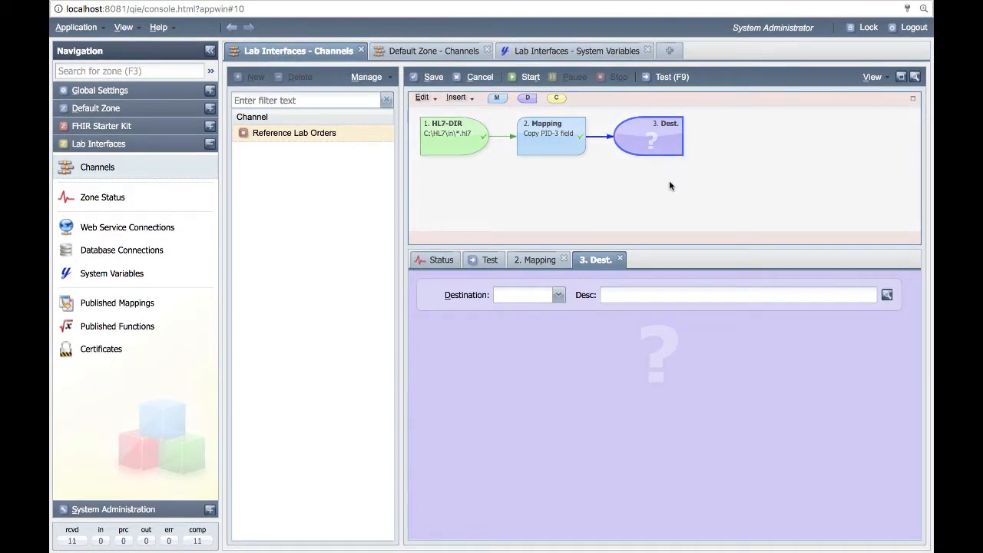
pyautogui.click(560, 295)
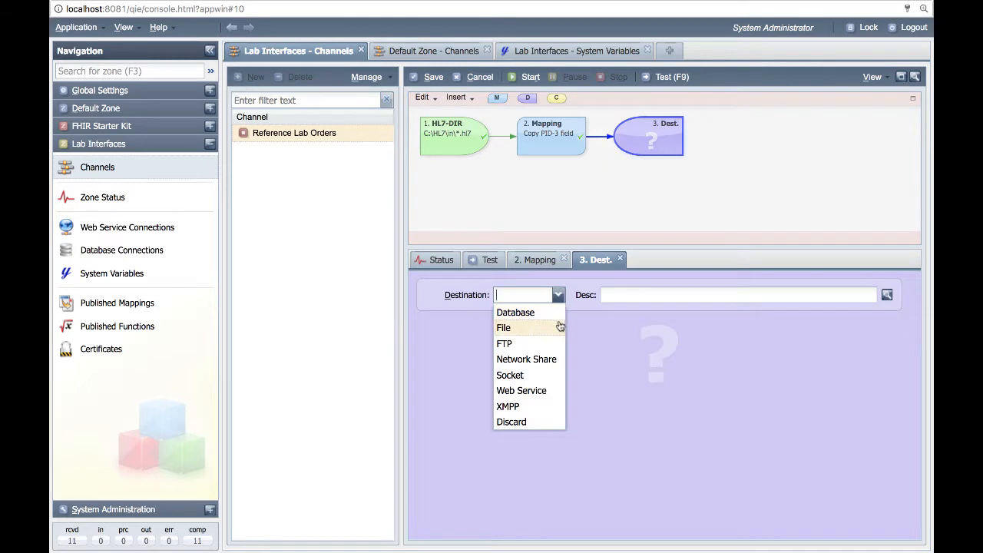
pyautogui.click(560, 326)
pyautogui.click(561, 343)
pyautogui.write('C:')
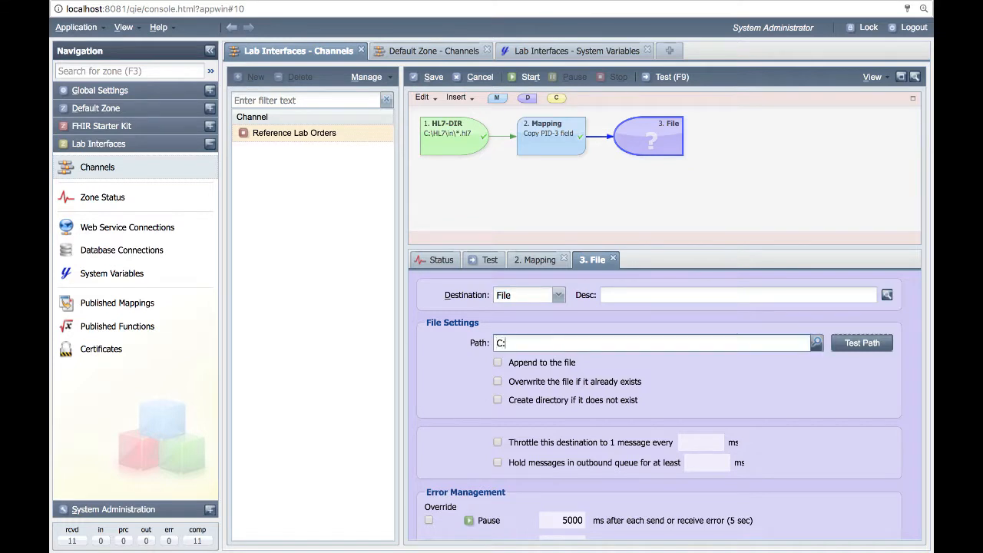
pyautogui.write('\\HL7\\out\\*.hl7')
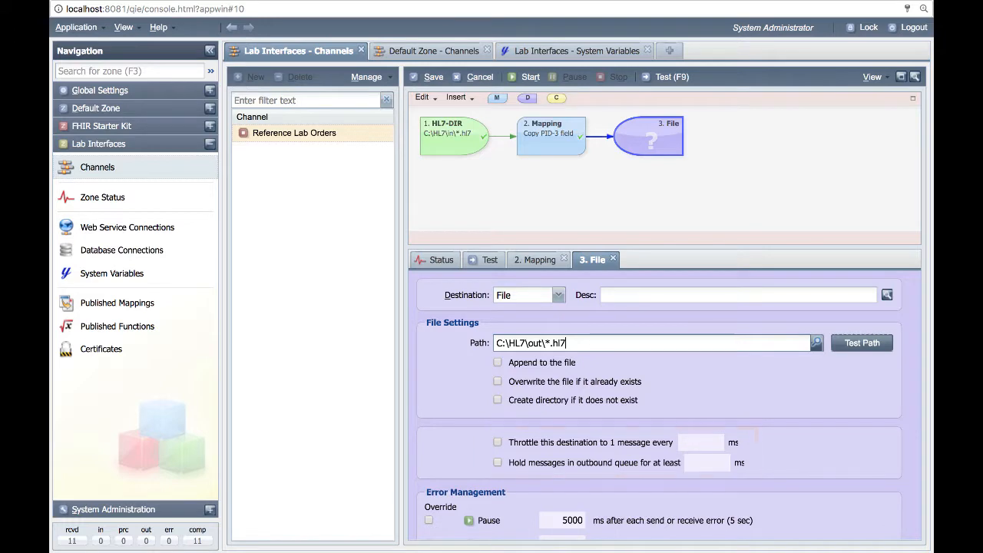
pyautogui.scroll(-2, 665, 426)
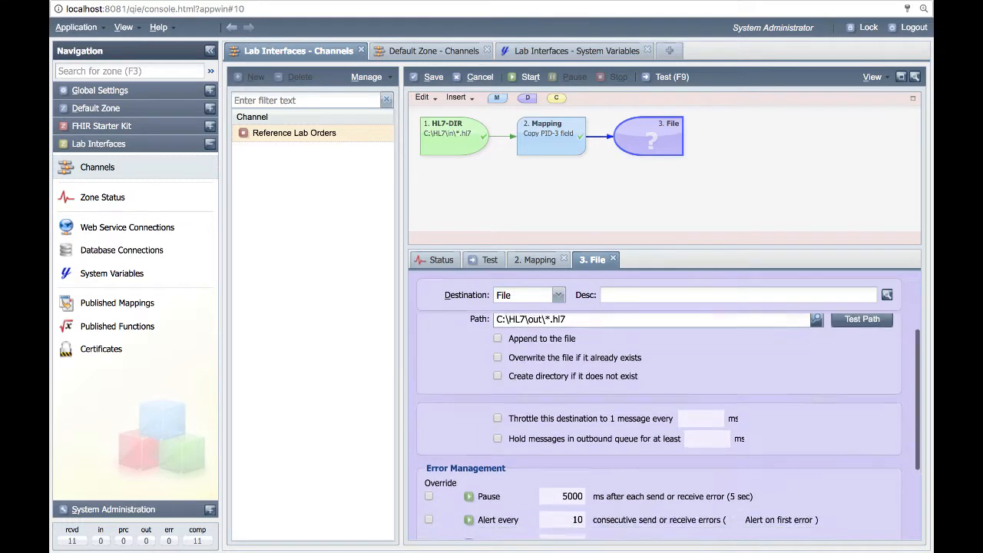
pyautogui.scroll(-1, 669, 427)
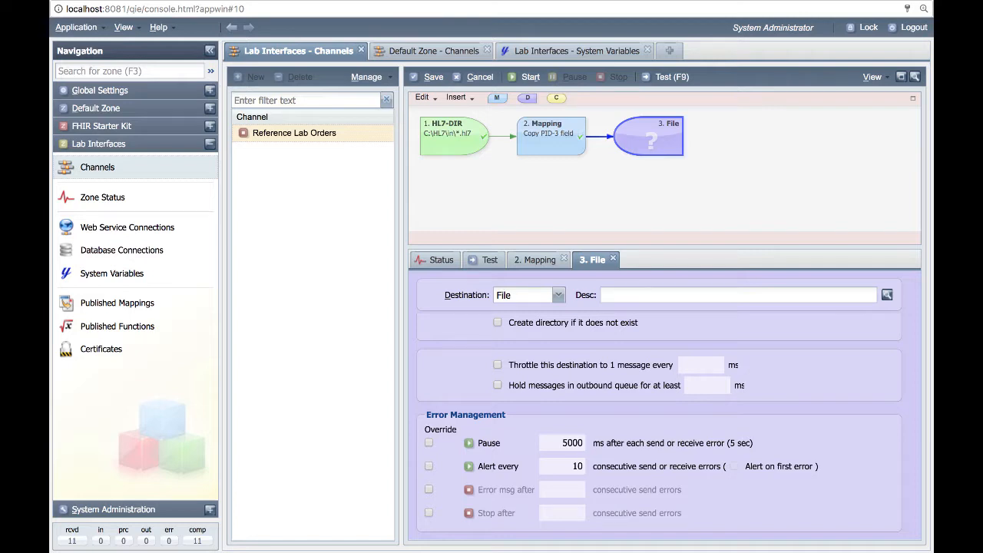
pyautogui.scroll(3, 664, 426)
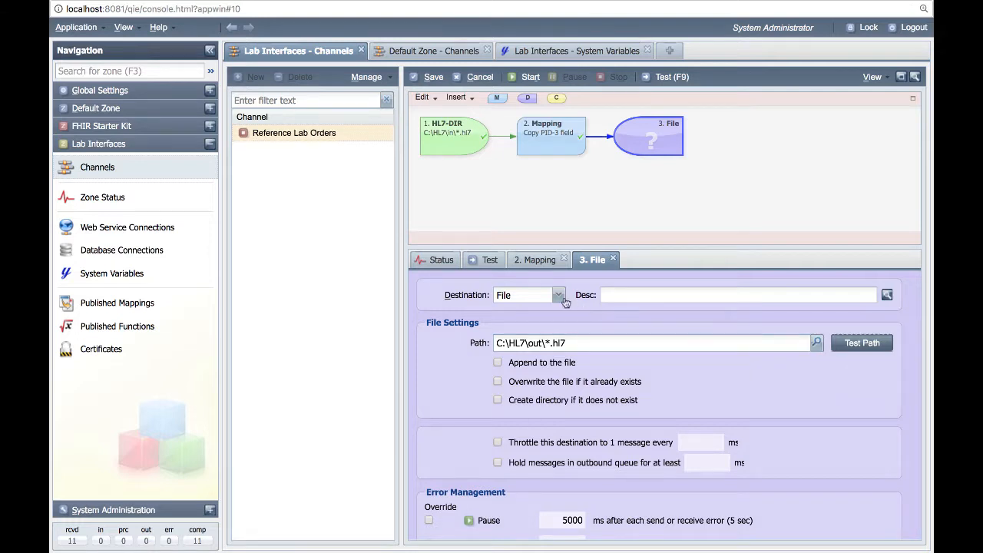
# - Test the channel with the Sample Lab Order message, stepping through each mapping function to the file destination
pyautogui.click(492, 261)
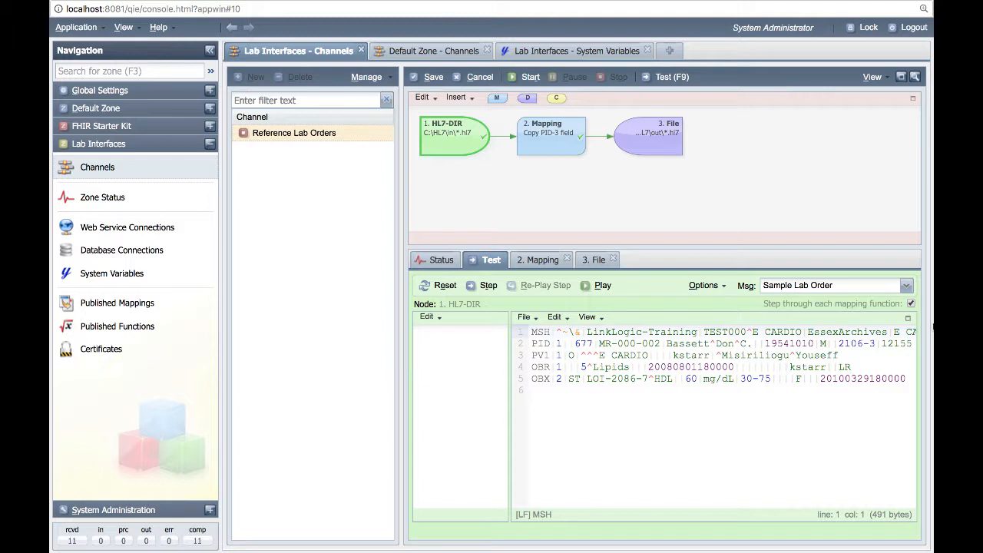
pyautogui.click(488, 286)
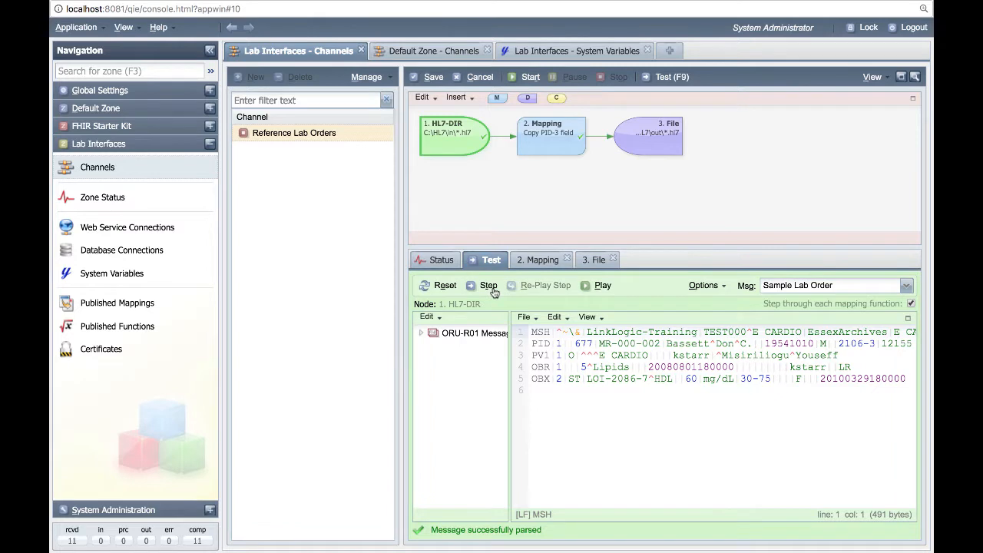
pyautogui.click(489, 285)
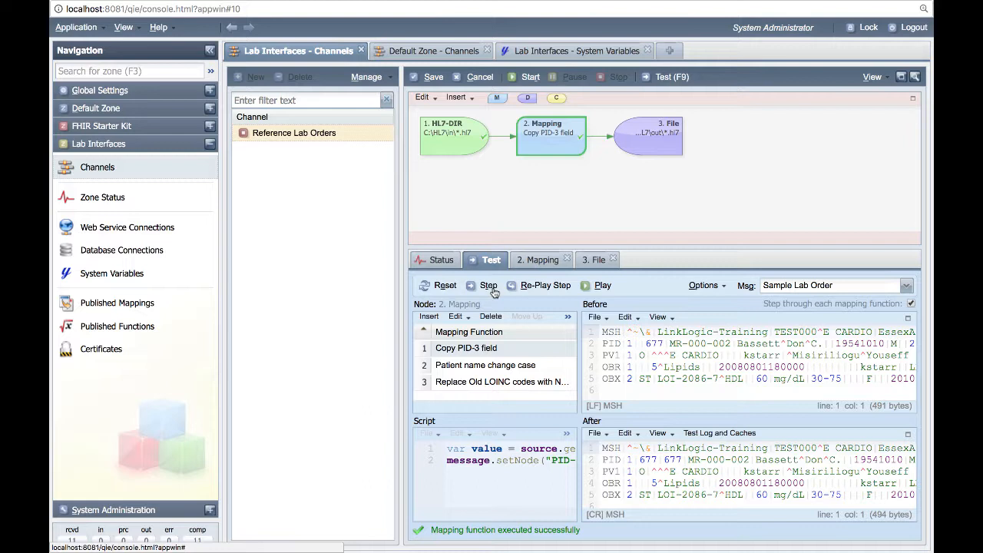
pyautogui.click(494, 293)
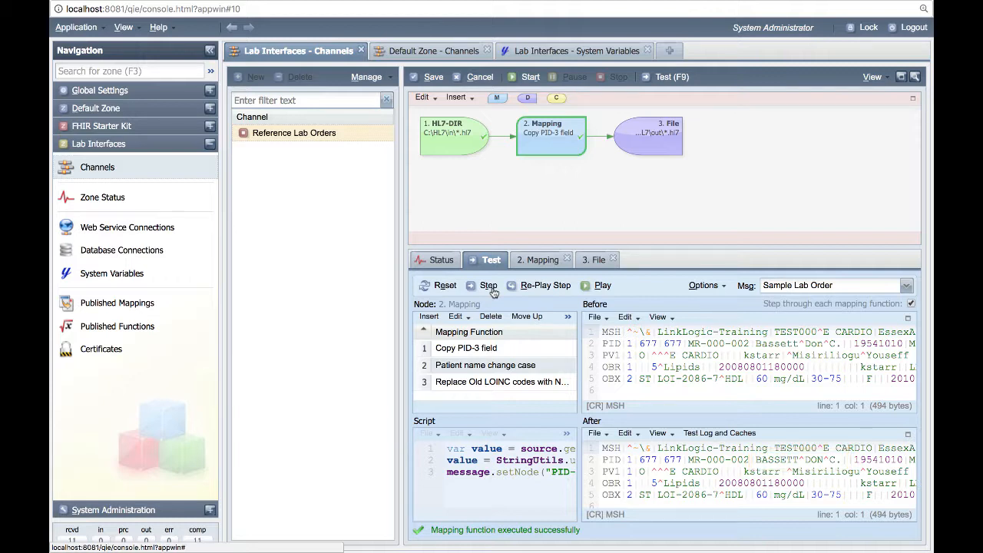
pyautogui.click(490, 287)
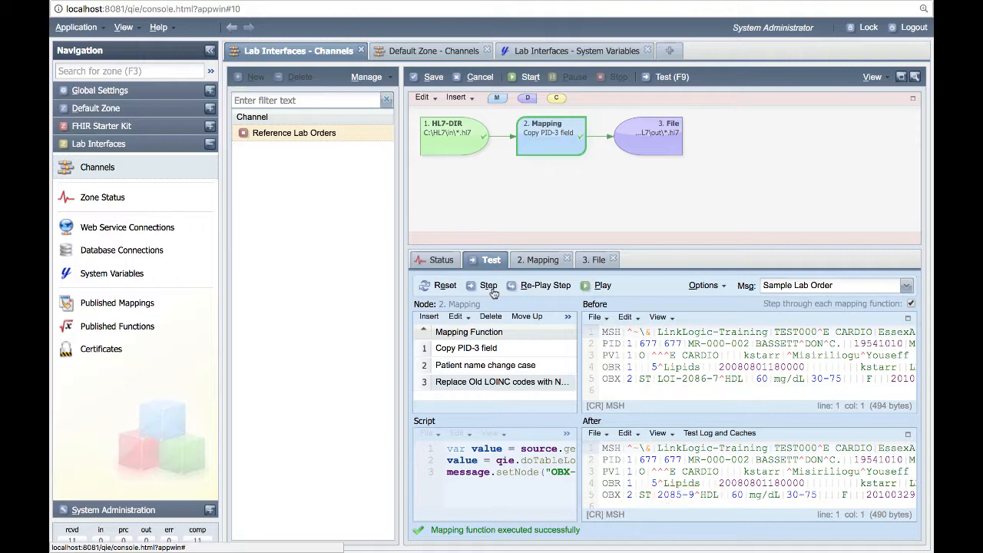
pyautogui.click(488, 286)
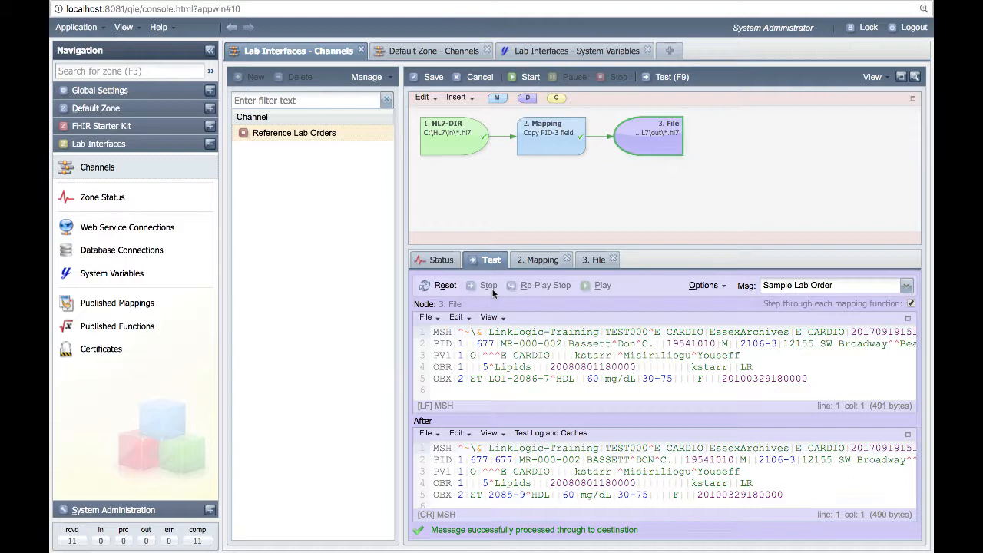
# - Save and start the Reference Lab Orders channel, and view its status log
pyautogui.click(435, 78)
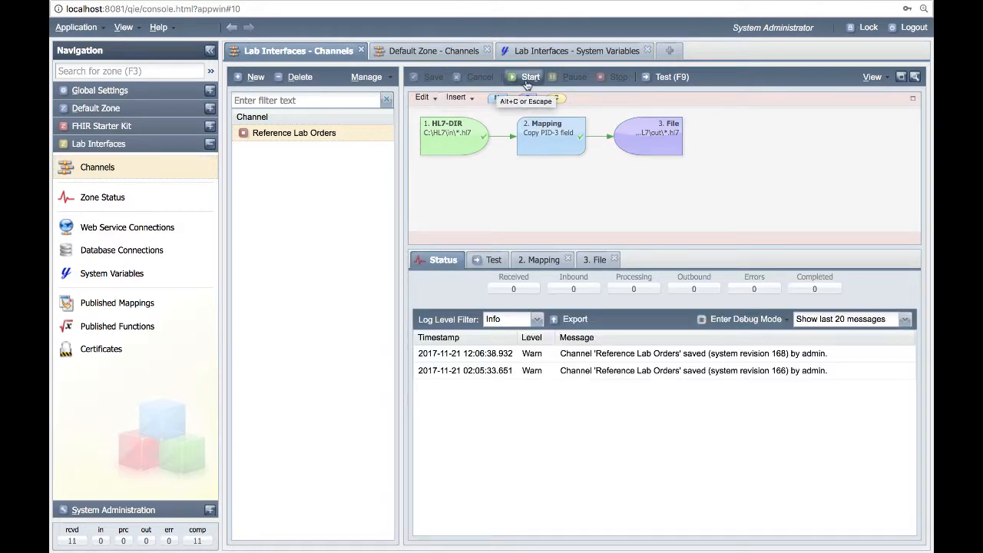
pyautogui.click(529, 78)
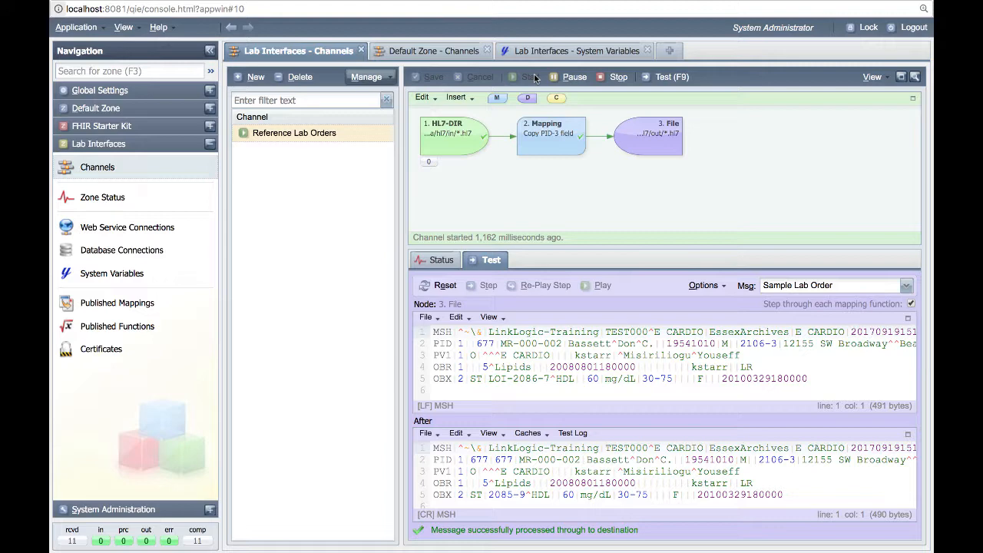
pyautogui.click(452, 262)
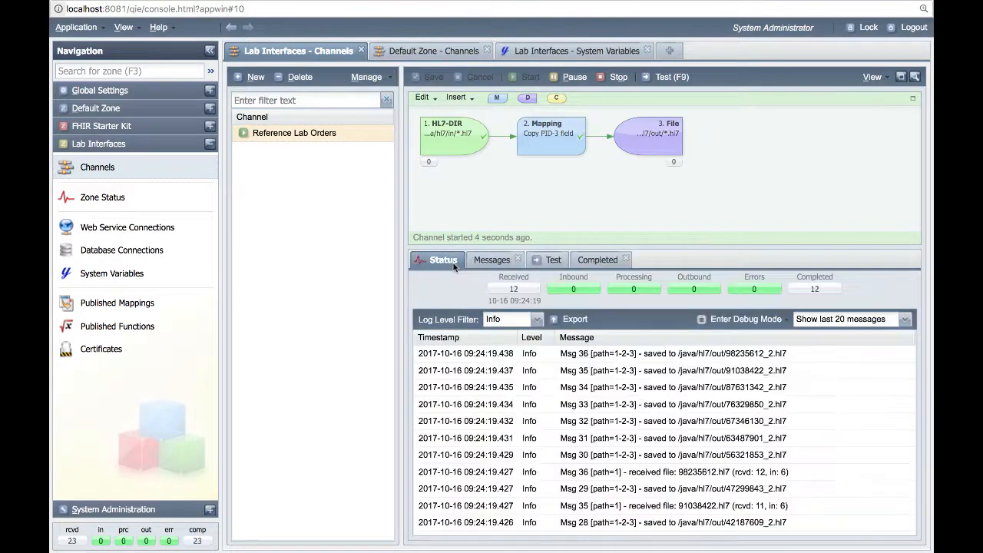